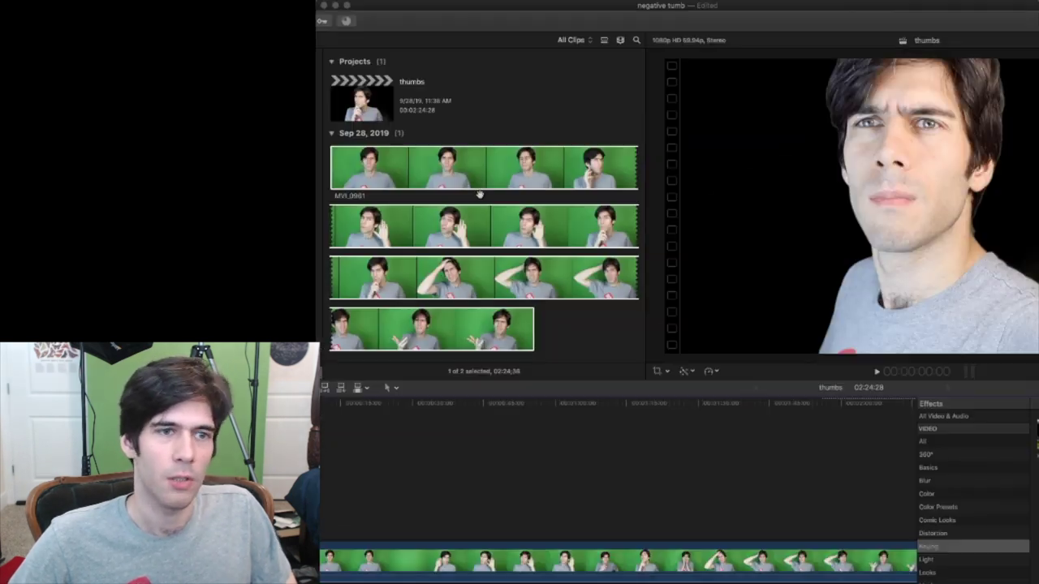
Play the keyed green-screen footage in Final Cut Pro and stop on a wide-eyed frame.
left_click(474, 192)
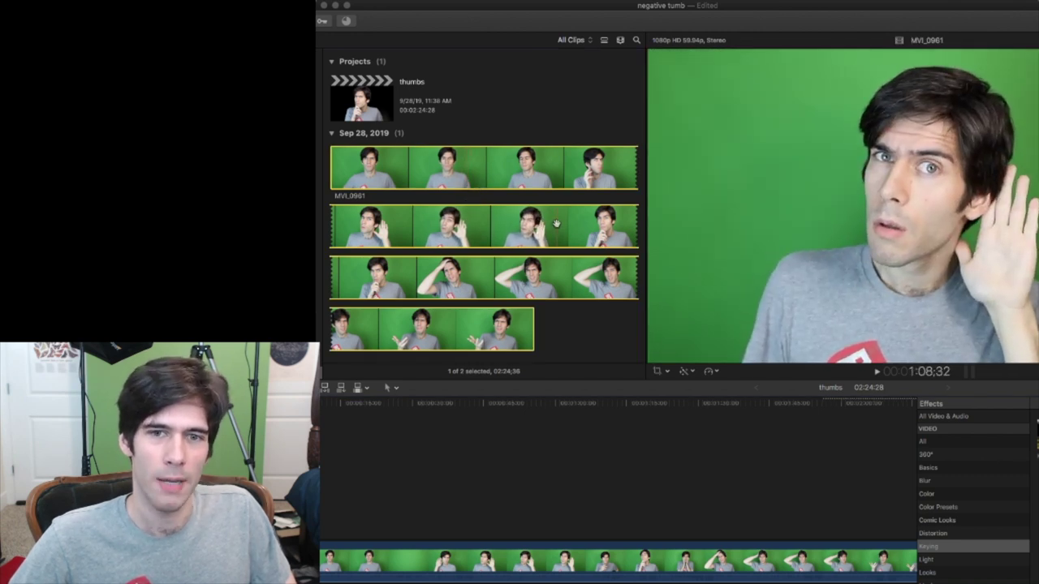
left_click(538, 559)
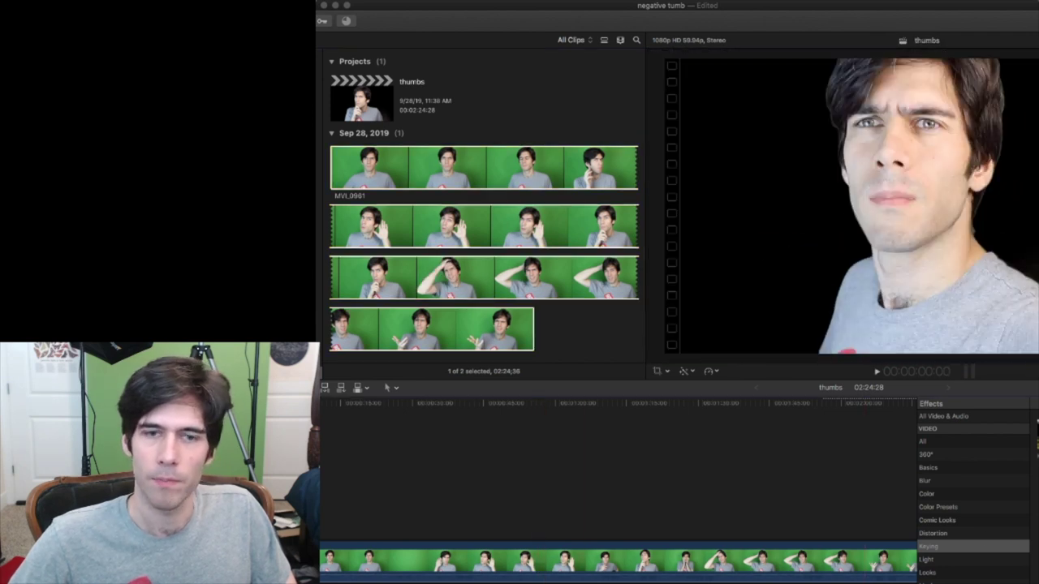
left_click_drag(668, 27, 554, 19)
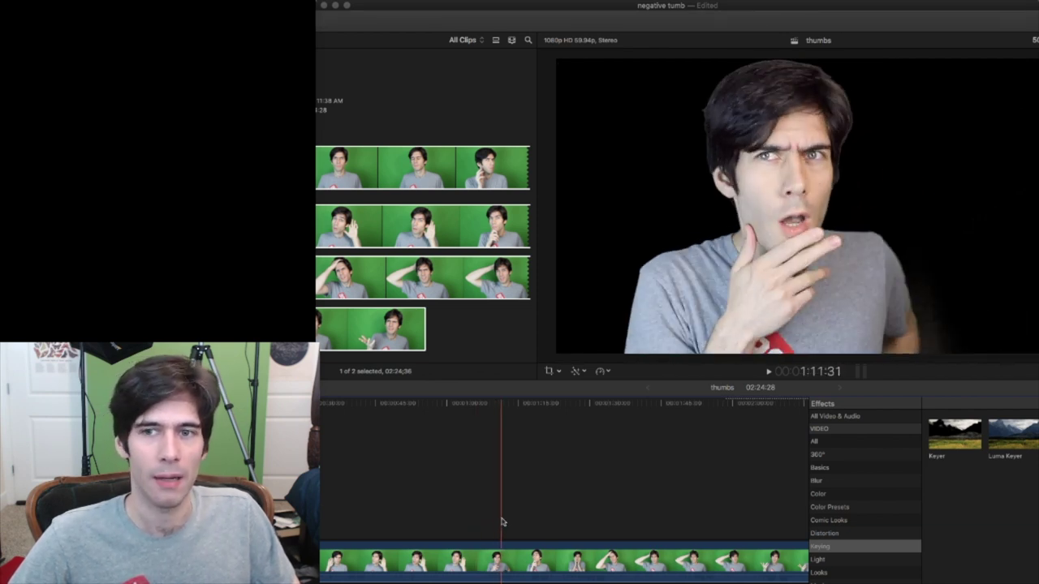
key("space")
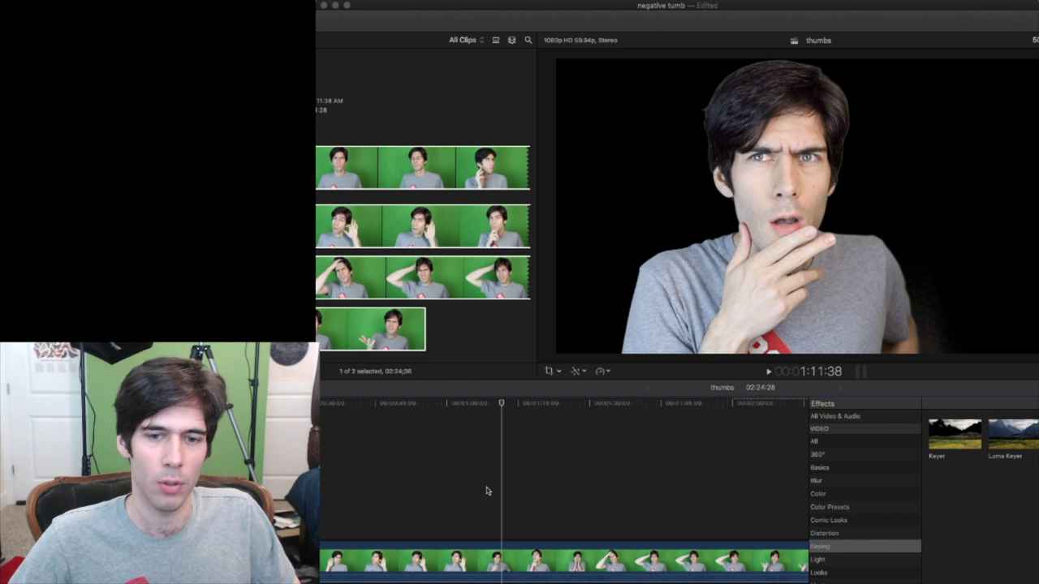
left_click(550, 496)
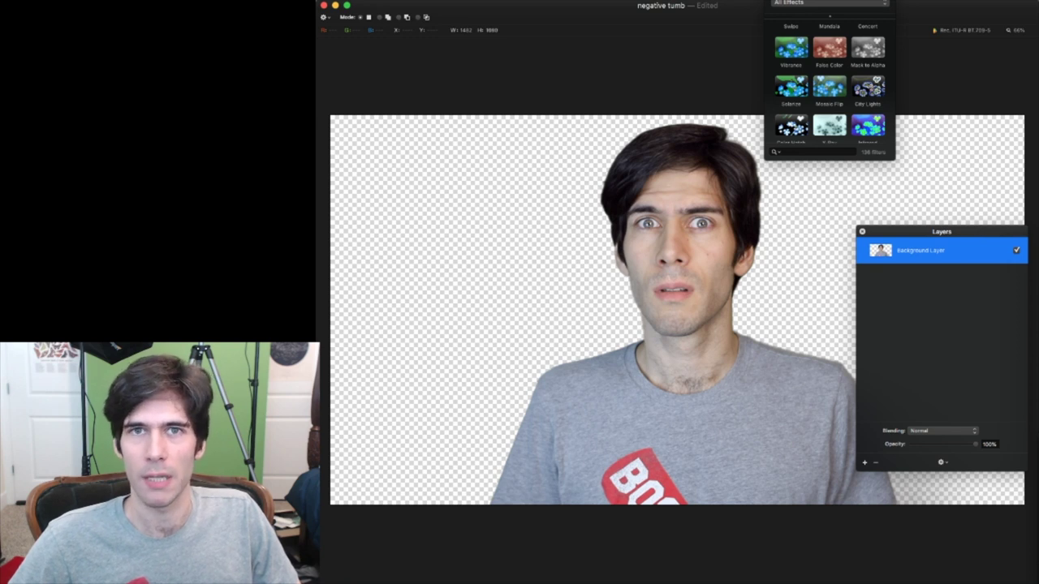
Hide the floating Tools, Layers and Effects palettes.
key("super+Tab")
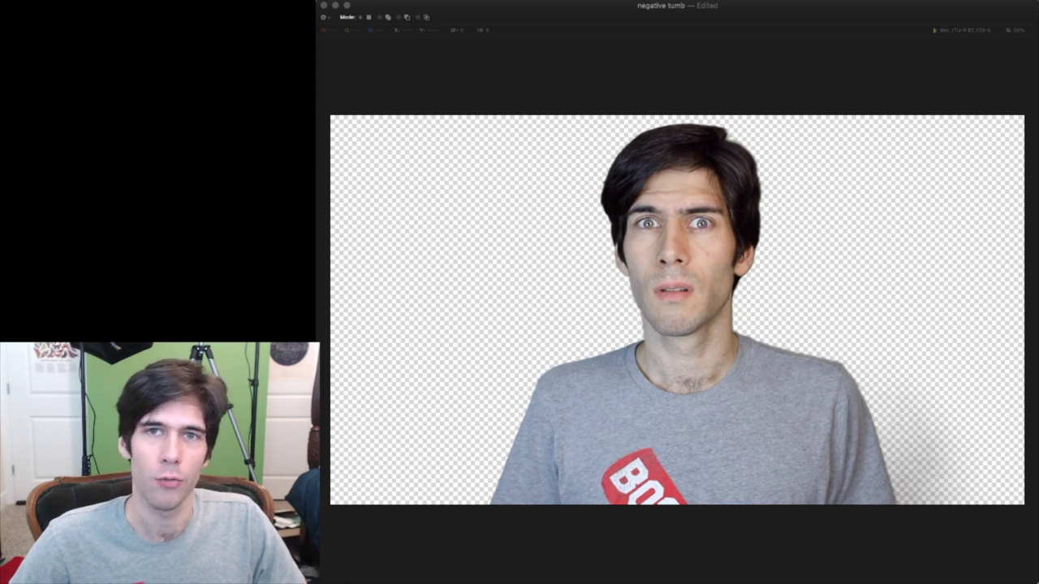
Scale the portrait cutout up to about 113.3% and shift it right with the Move tool.
key("Tab")
left_click_drag(389, 315, 349, 316)
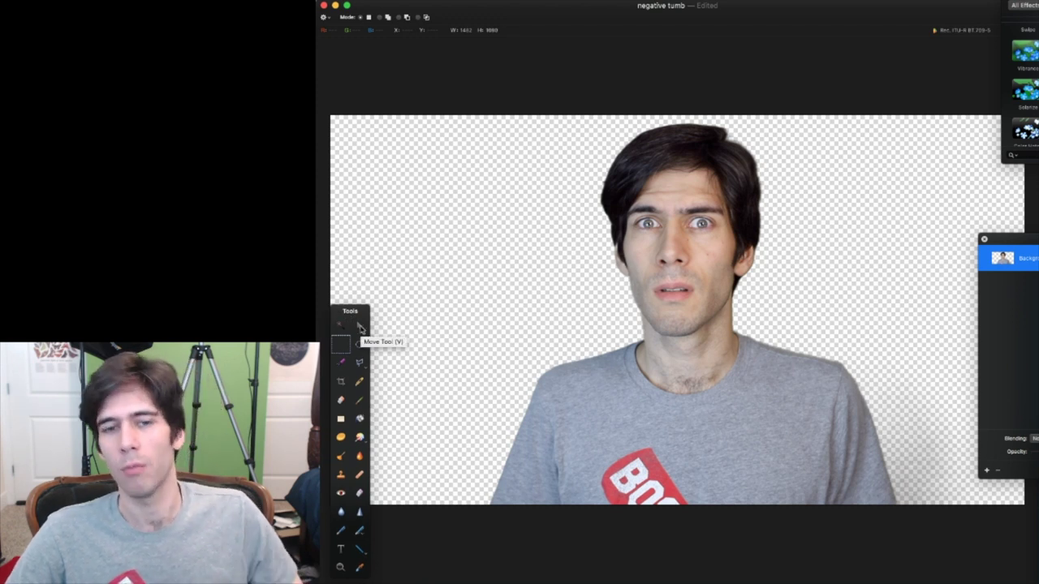
left_click(358, 323)
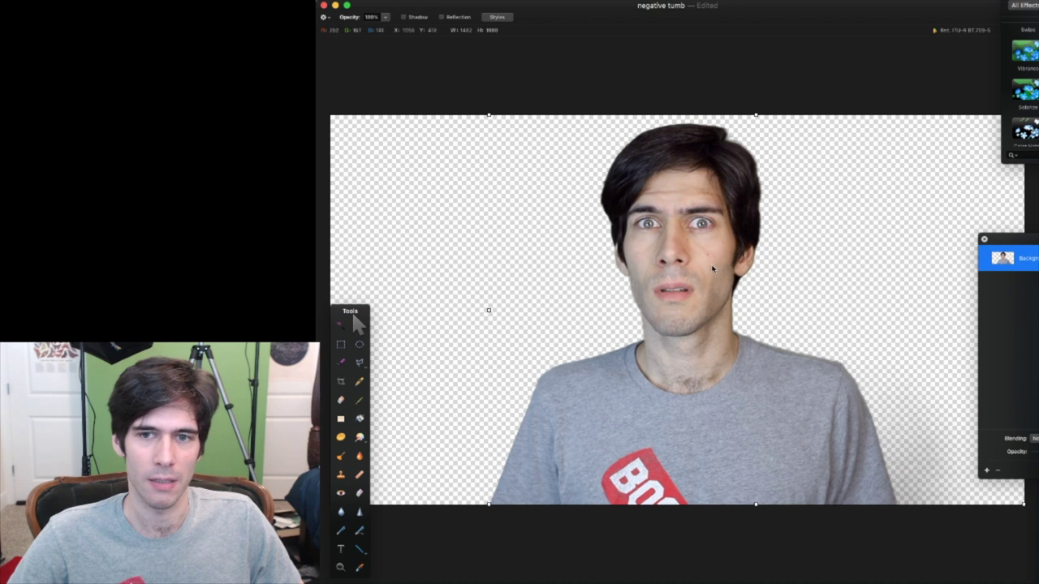
left_click_drag(713, 263, 839, 269)
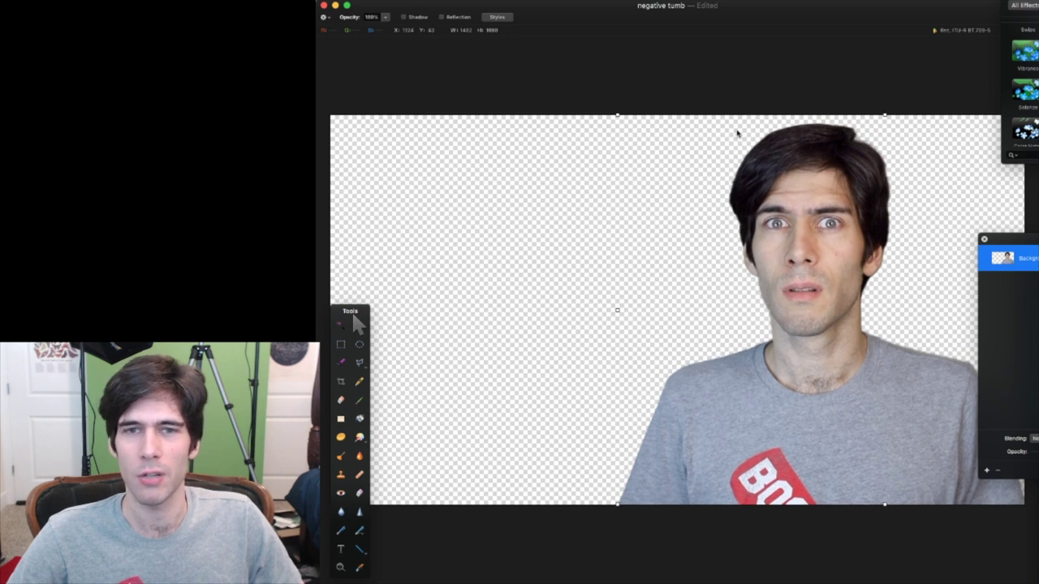
left_click_drag(617, 115, 538, 74)
left_click_drag(719, 171, 760, 222)
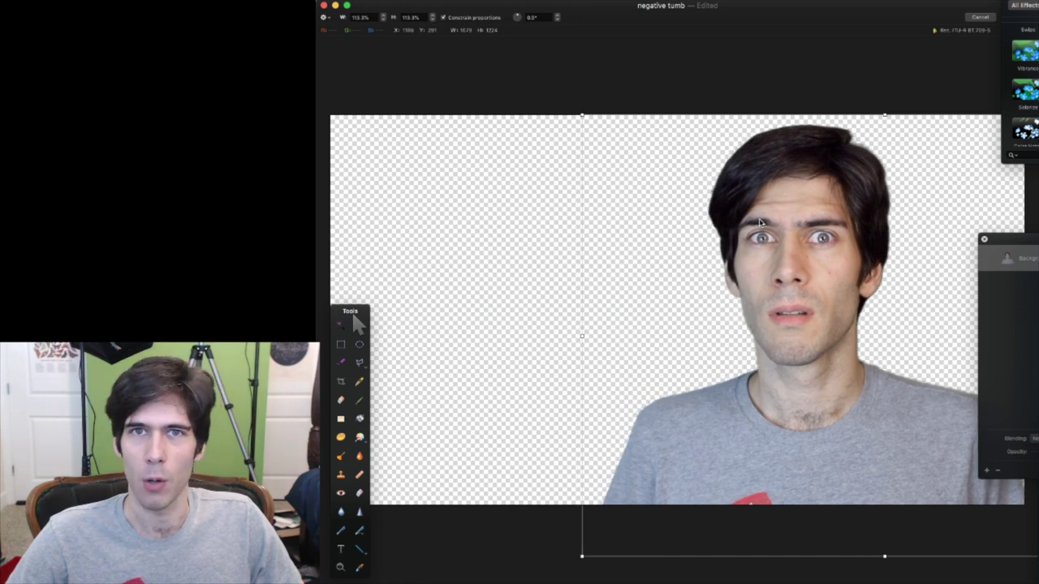
Add text 'NEGATIVE / COMMENTS / AND HATERS!' on three lines, widen the box and raise it.
key("t")
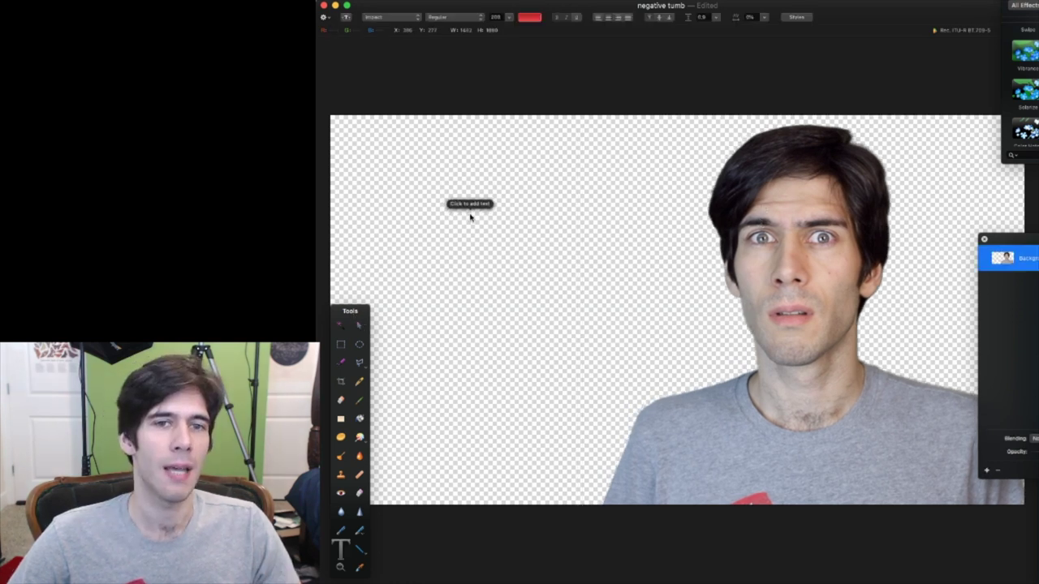
left_click(470, 216)
key("v")
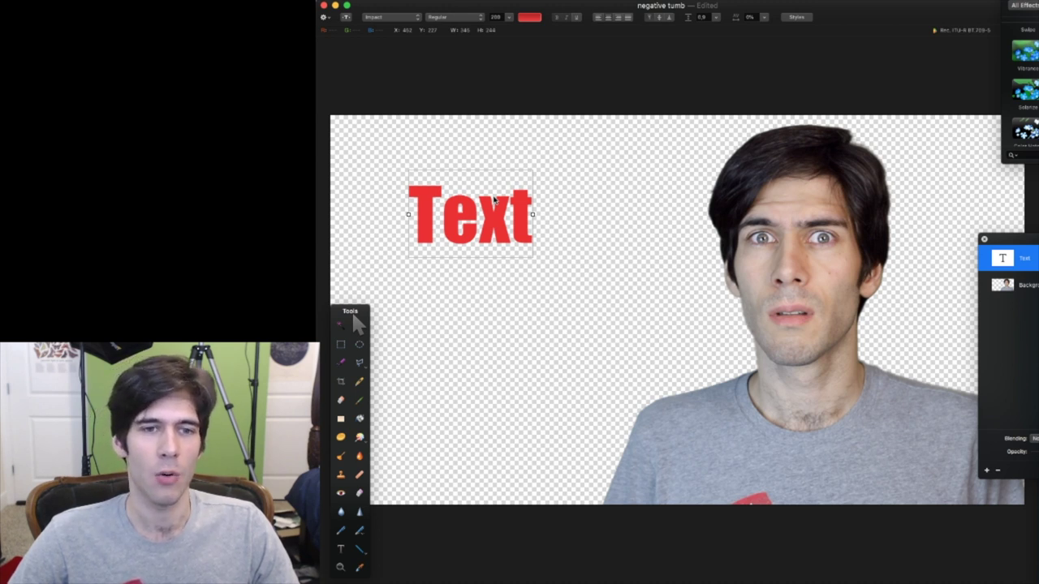
double_click(494, 198)
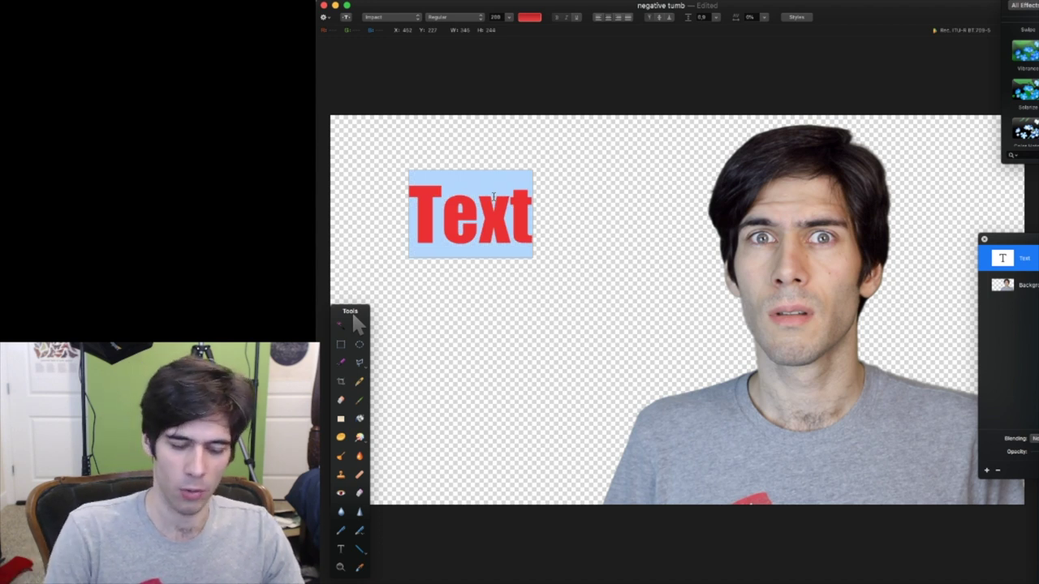
type("NEGATIV")
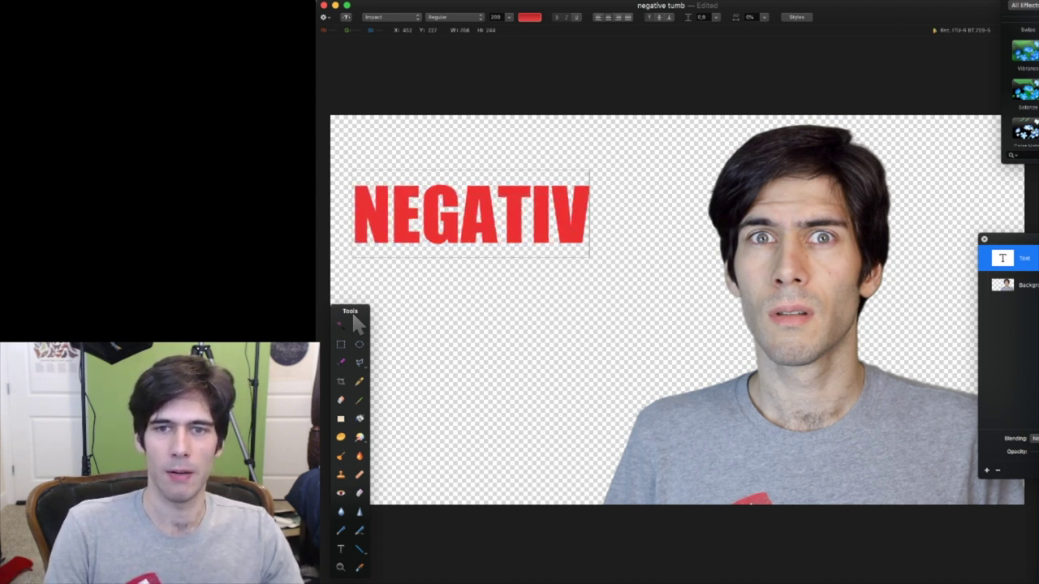
type("E")
key("Return")
type("COMM")
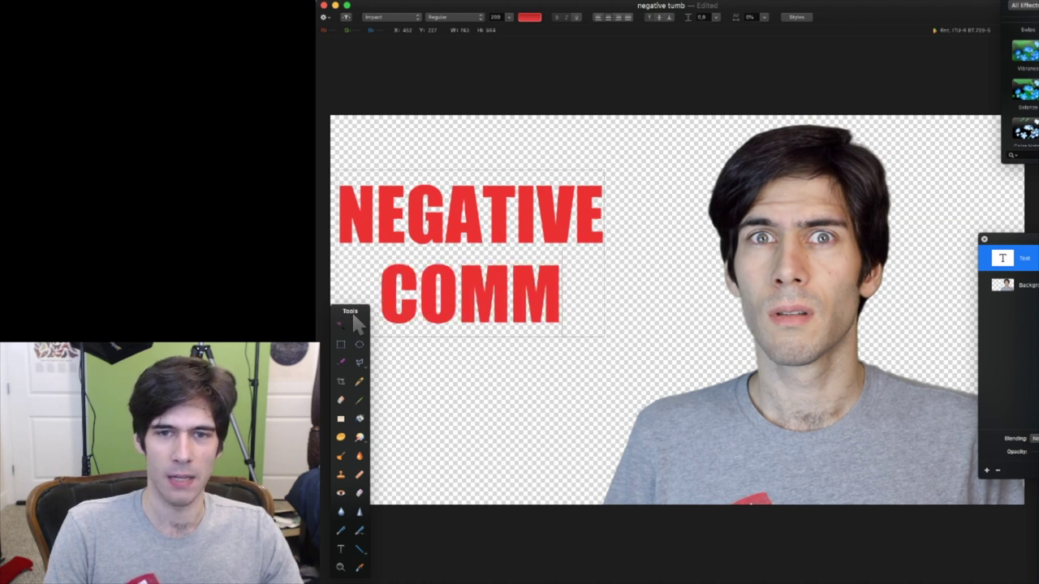
type("ENTS")
key("Return")
type("AND")
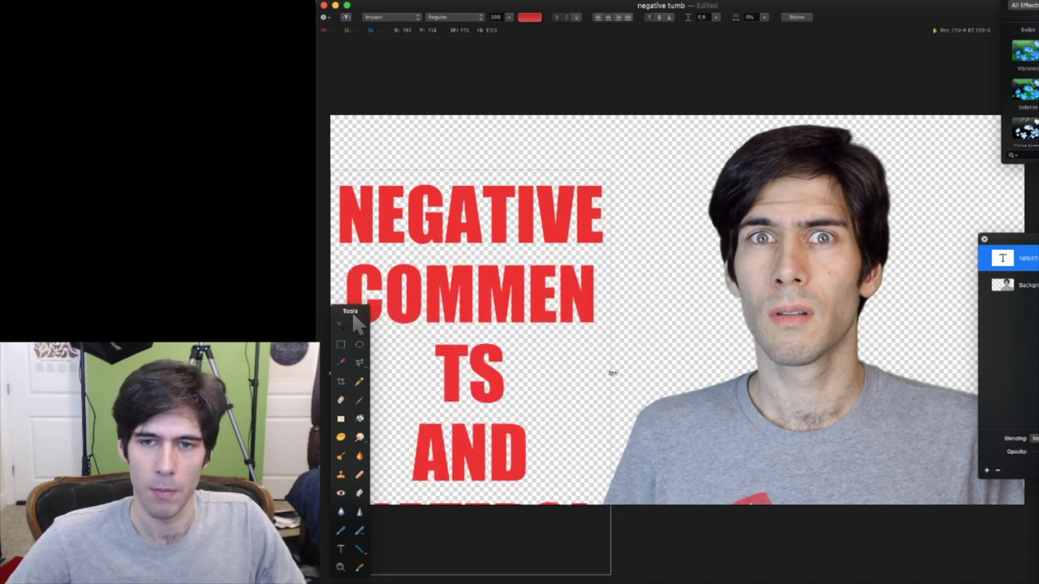
type(" HATERS!")
left_click_drag(612, 373, 738, 373)
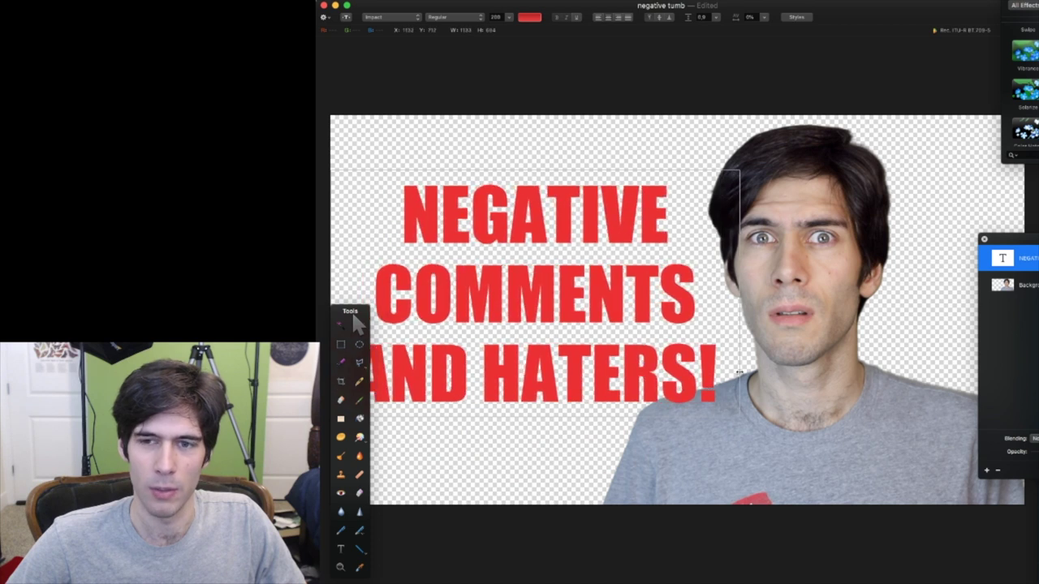
left_click_drag(633, 293, 626, 238)
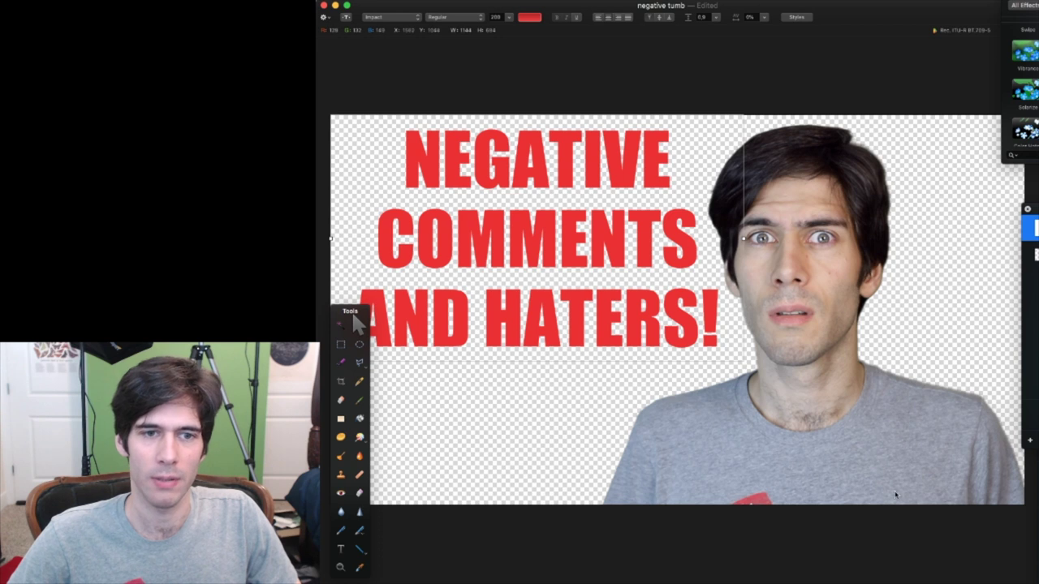
Set the words NEGATIVE and HATERS! to 288 pt.
double_click(535, 158)
left_click(507, 18)
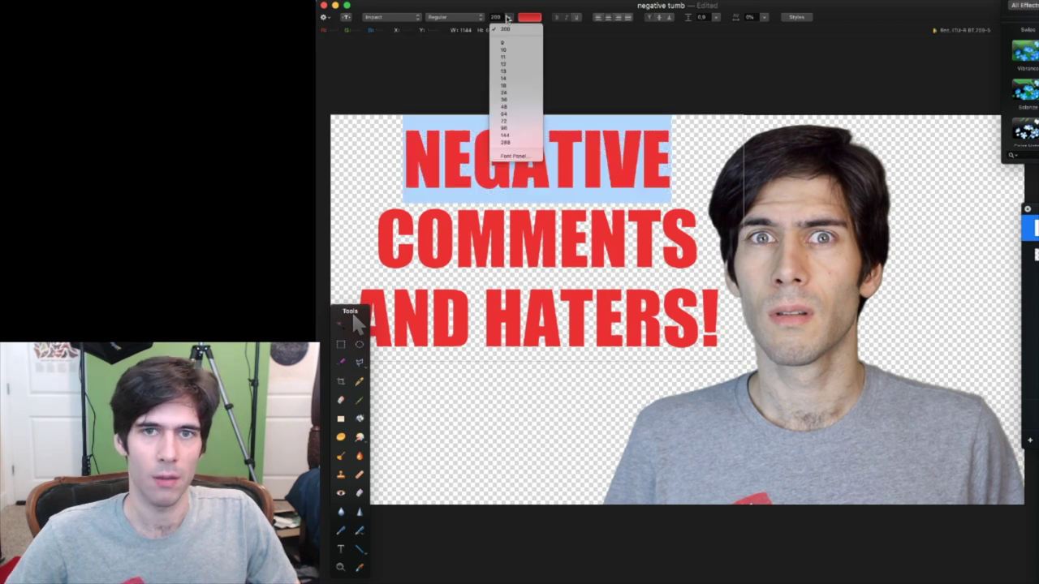
left_click(505, 142)
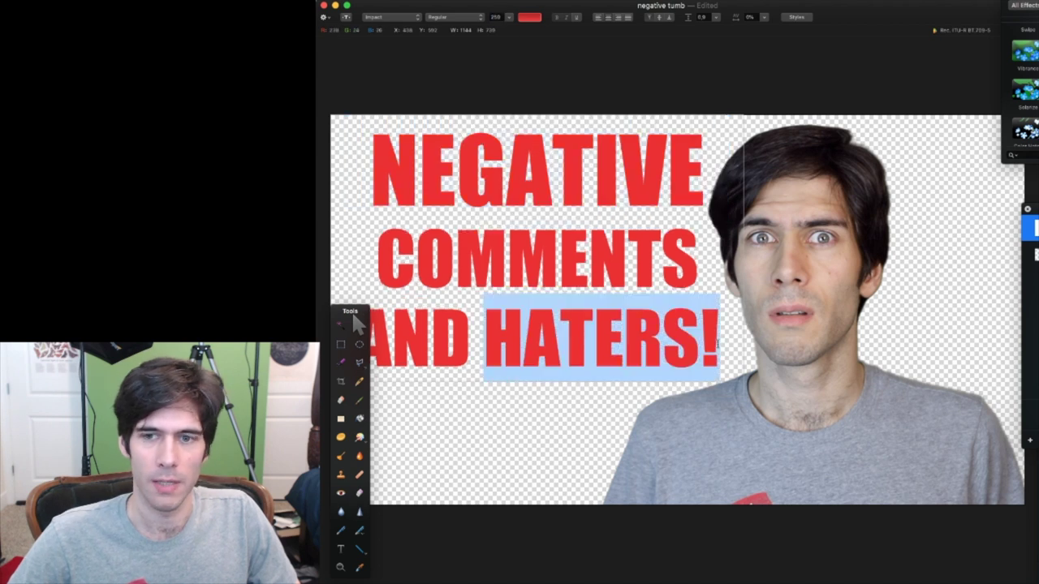
left_click(508, 17)
left_click(510, 143)
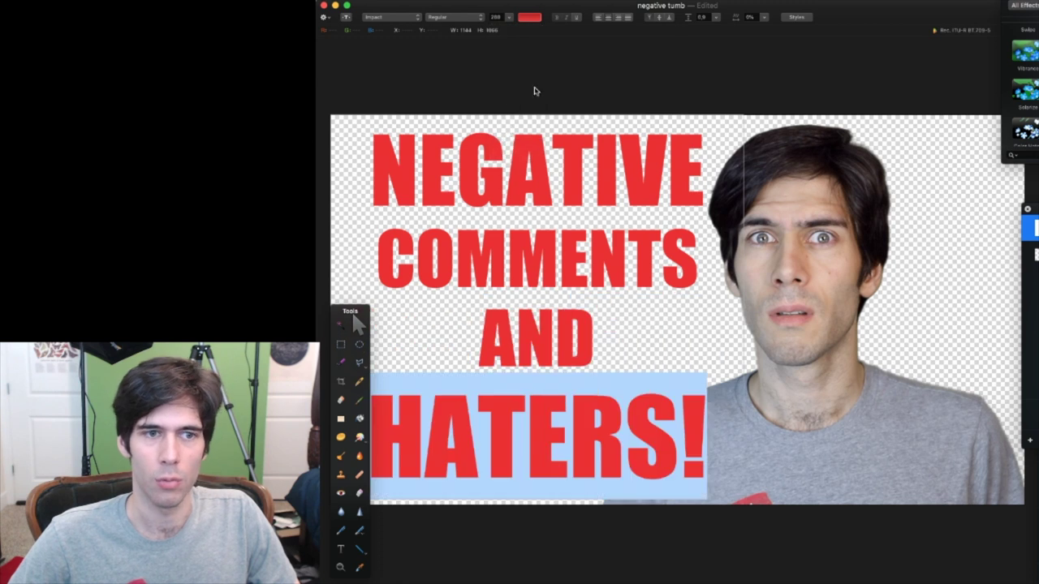
Move the Tools palette to the right and add a new empty background layer.
left_click_drag(349, 318, 940, 256)
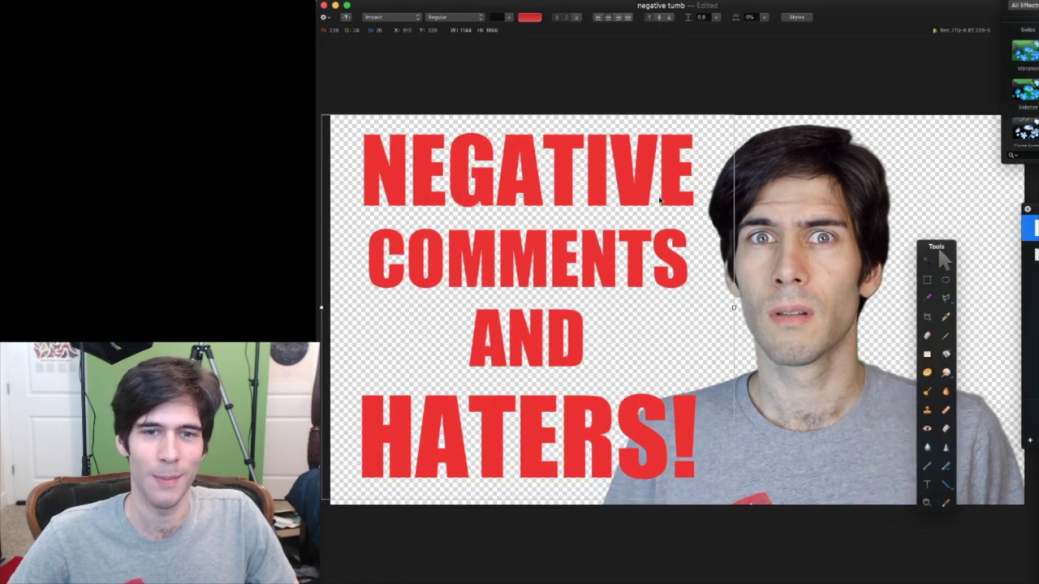
left_click_drag(659, 199, 647, 199)
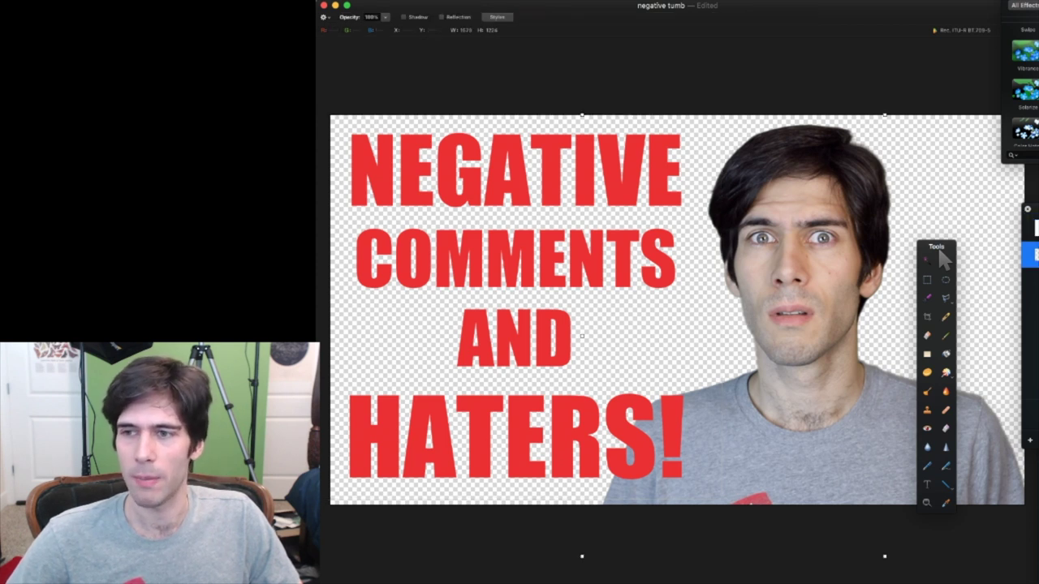
key("super+shift+n")
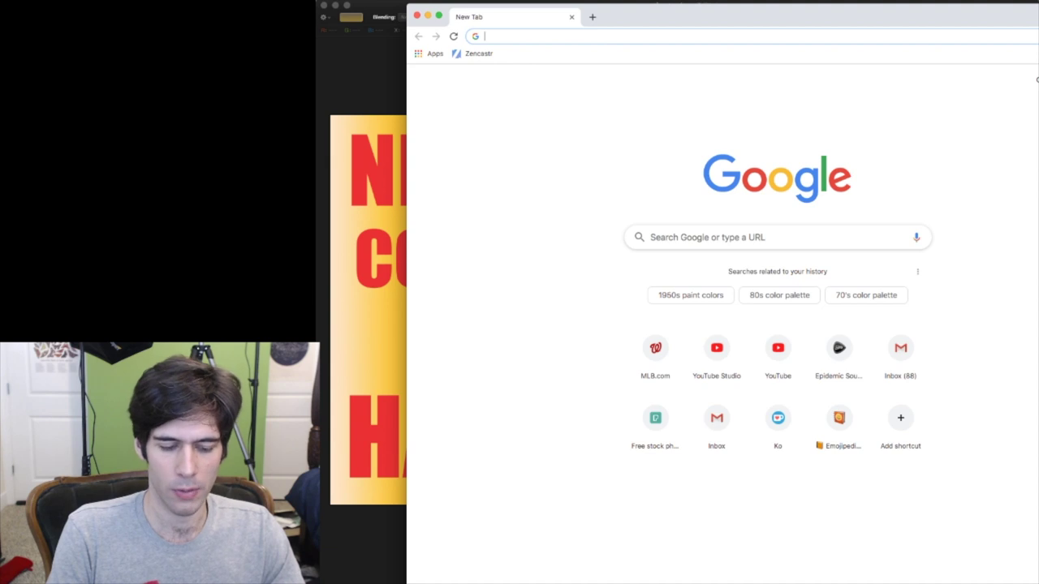
Search Google Images for 'retro color palette' and preview the New Retro Color Palette.
type("retro")
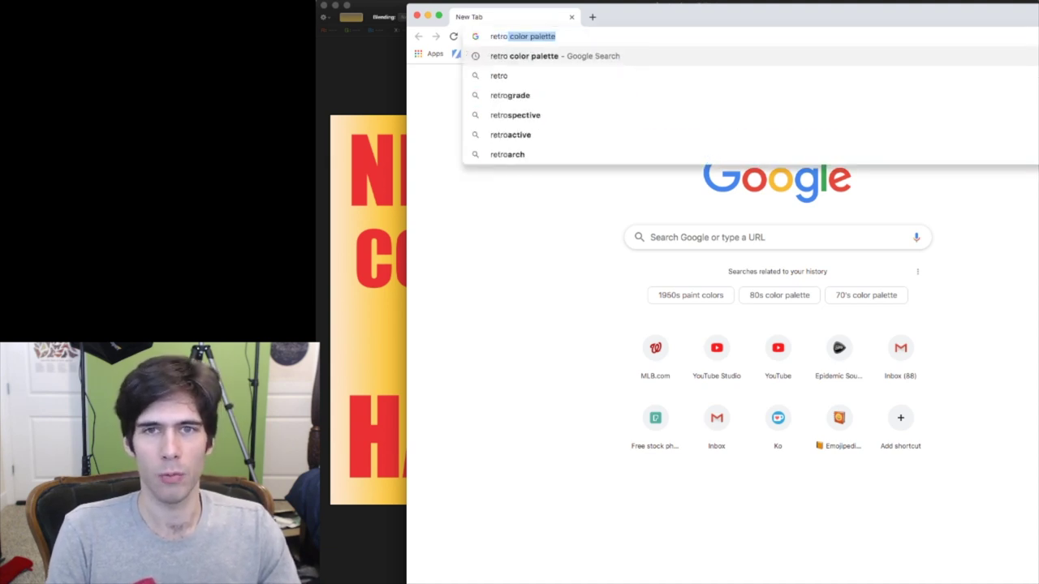
key("Return")
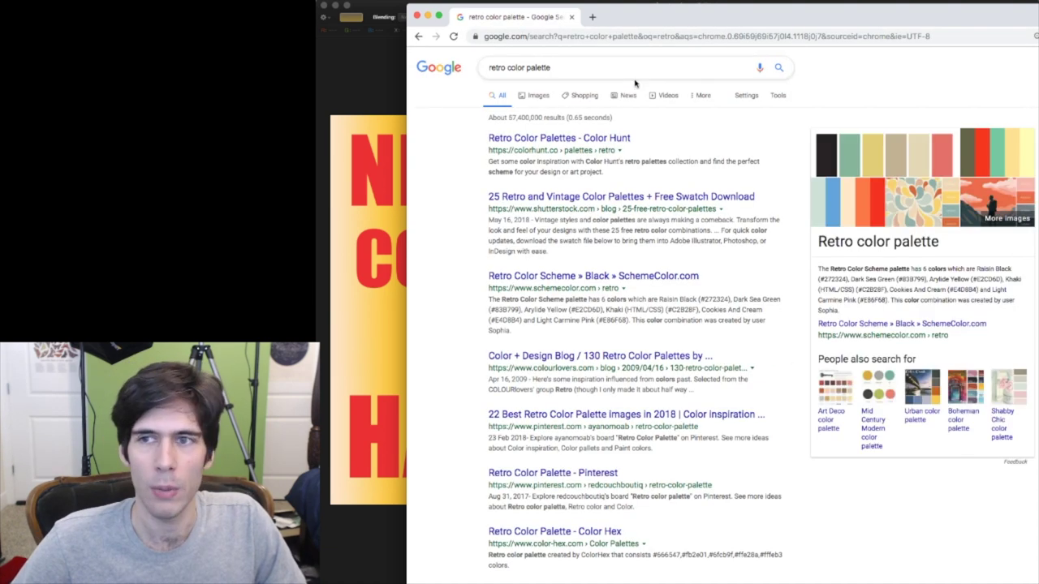
left_click(537, 103)
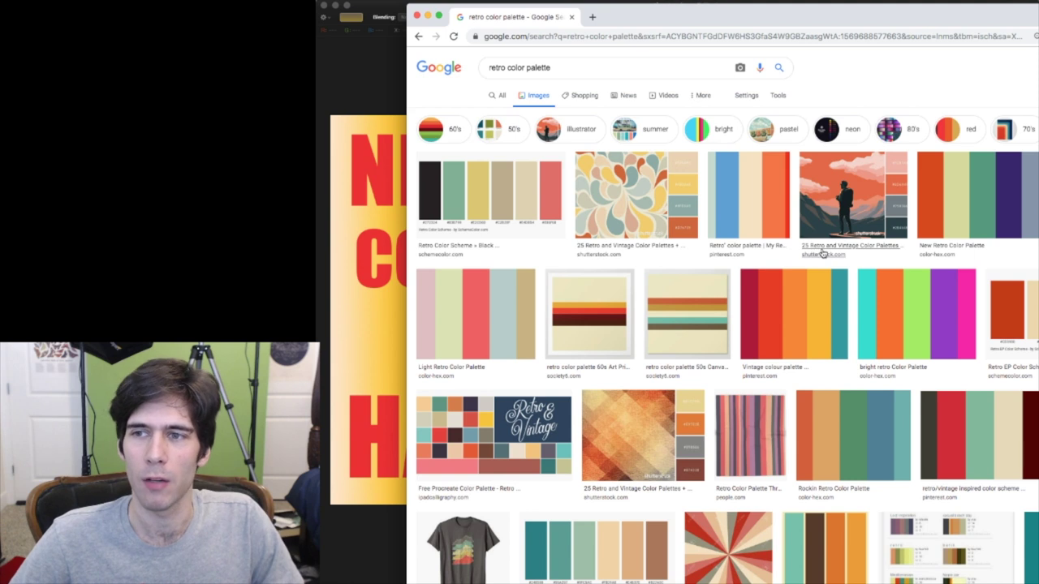
left_click(995, 201)
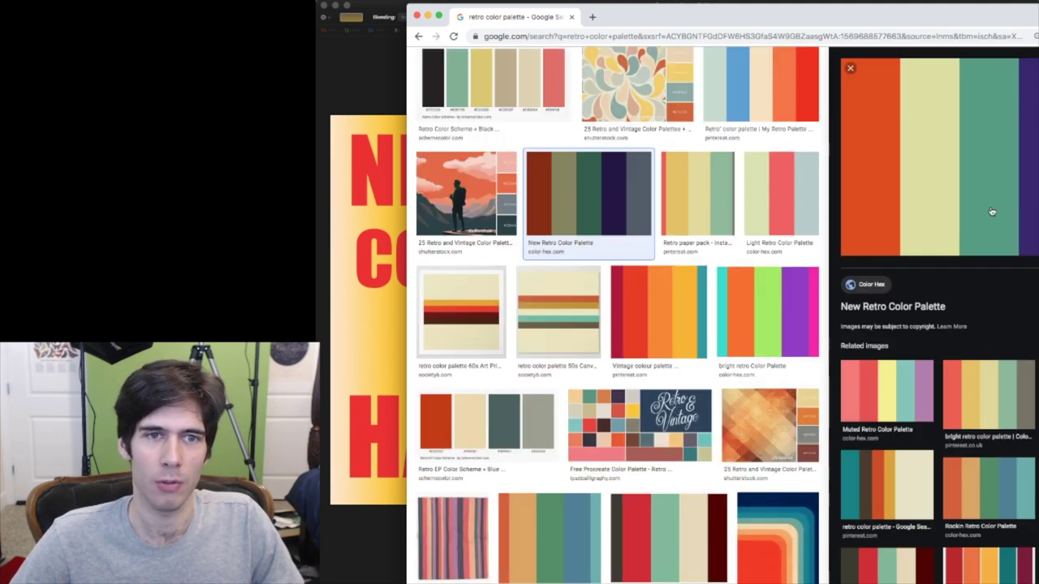
left_click_drag(987, 4, 872, 68)
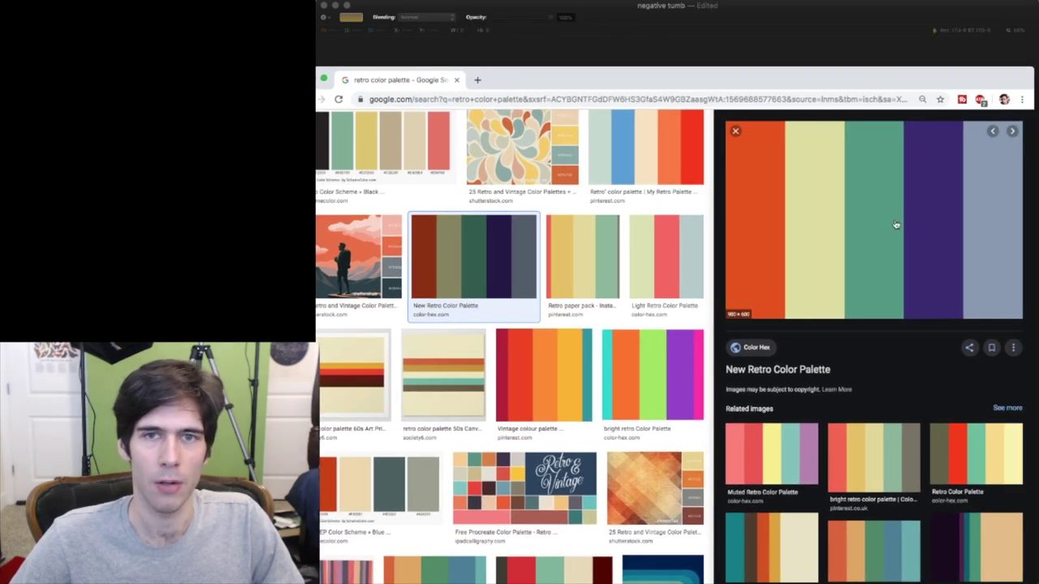
left_click(793, 19)
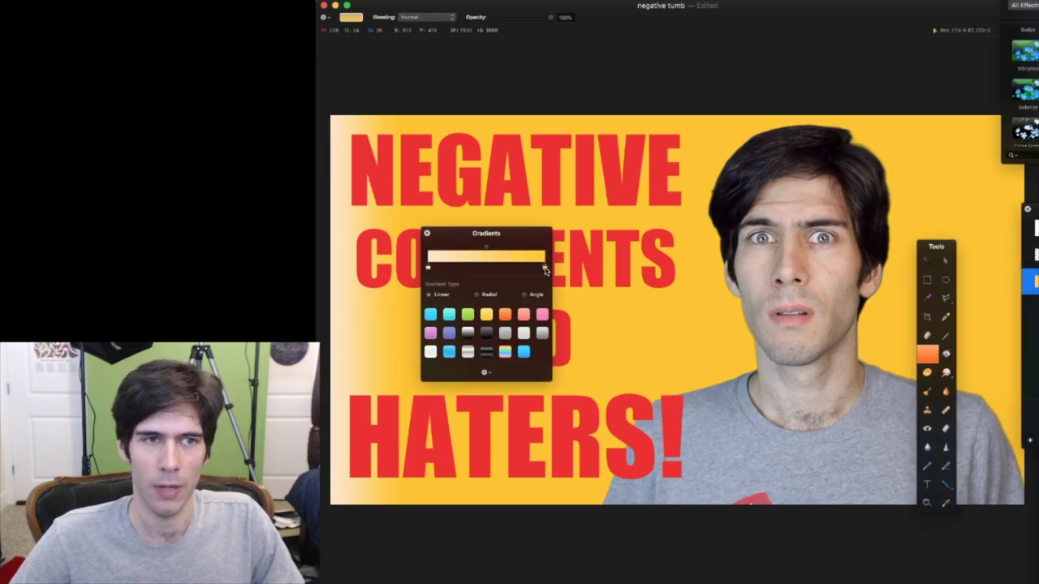
Resize and reposition the Chrome palette reference window, then minimize it.
key("super+Tab")
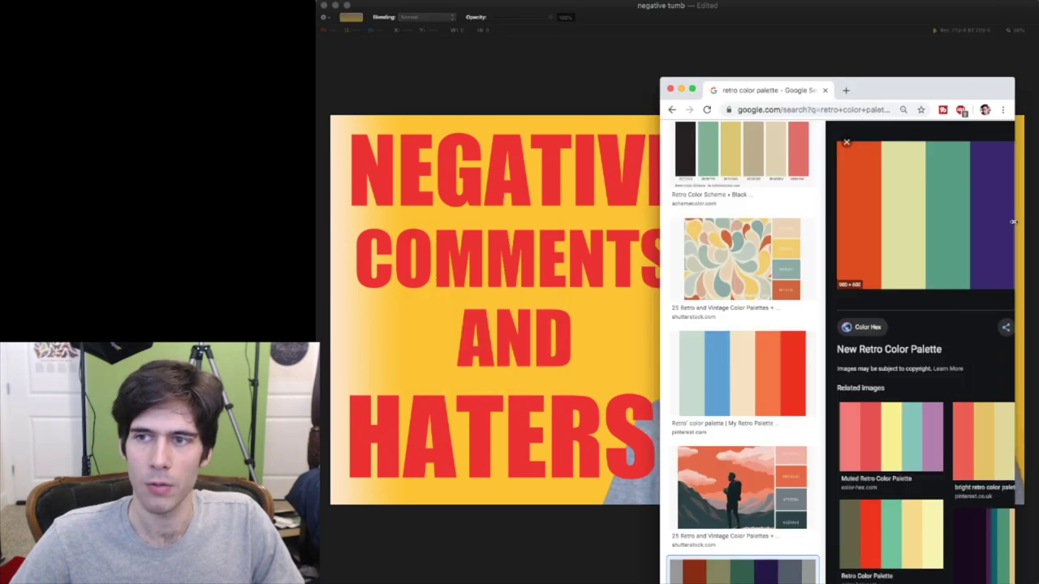
left_click_drag(1032, 221, 1022, 220)
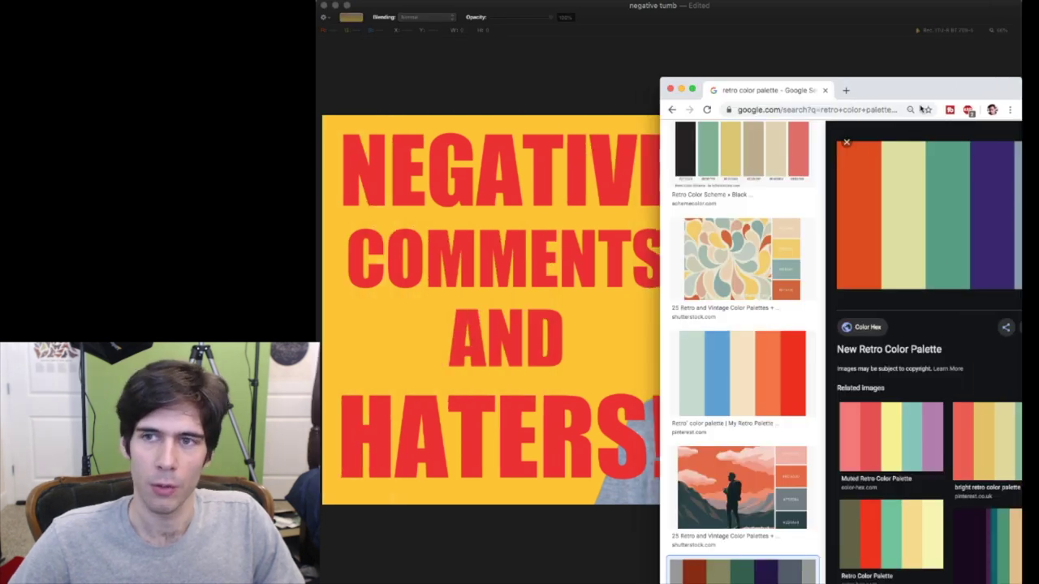
left_click_drag(913, 94, 729, 108)
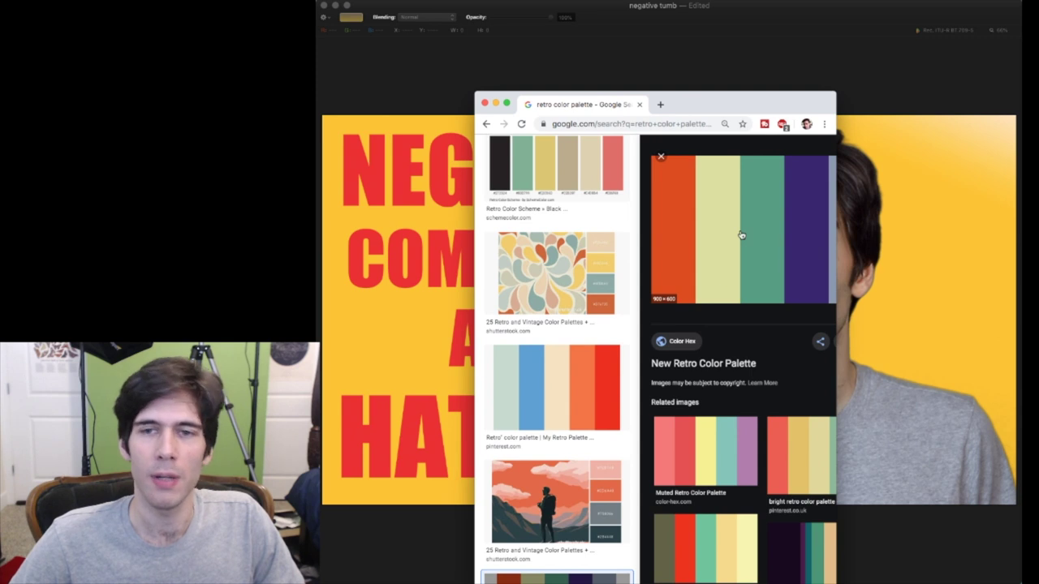
left_click_drag(720, 107, 717, 106)
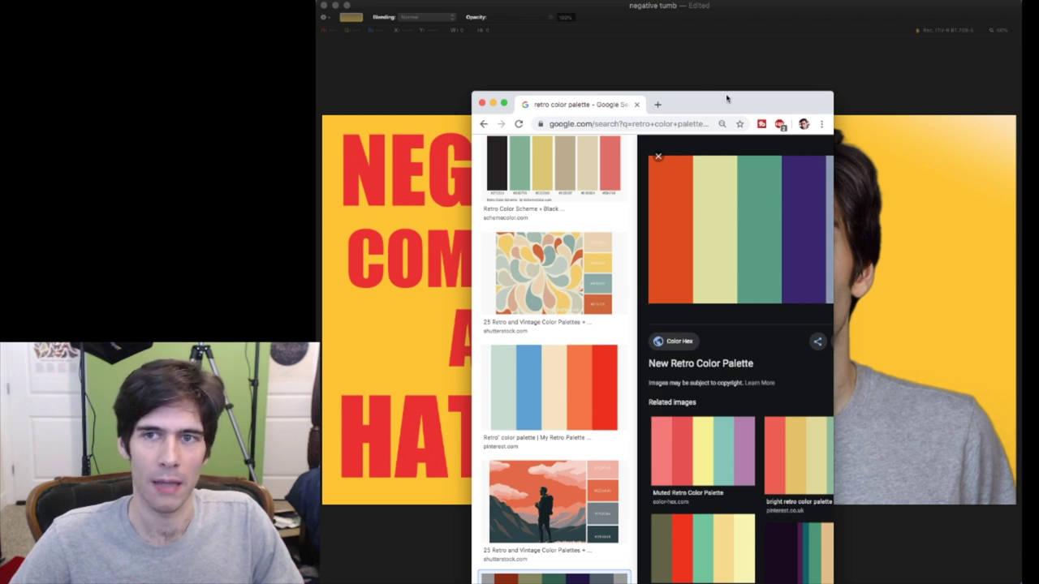
key("super+m")
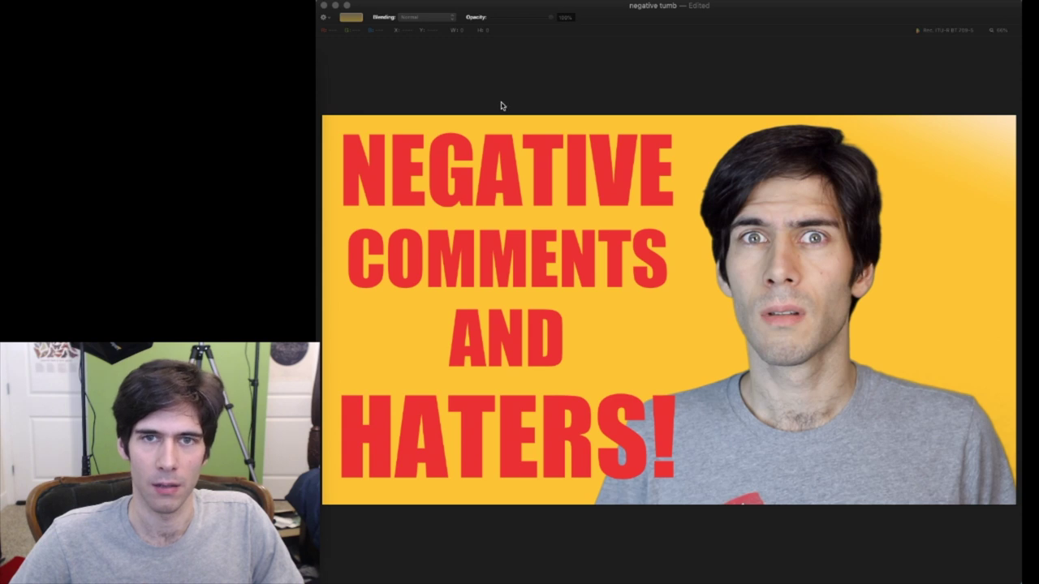
Set the gradient's end colour to purple and drag a purple gradient across the background, lighter at left.
left_click(501, 104)
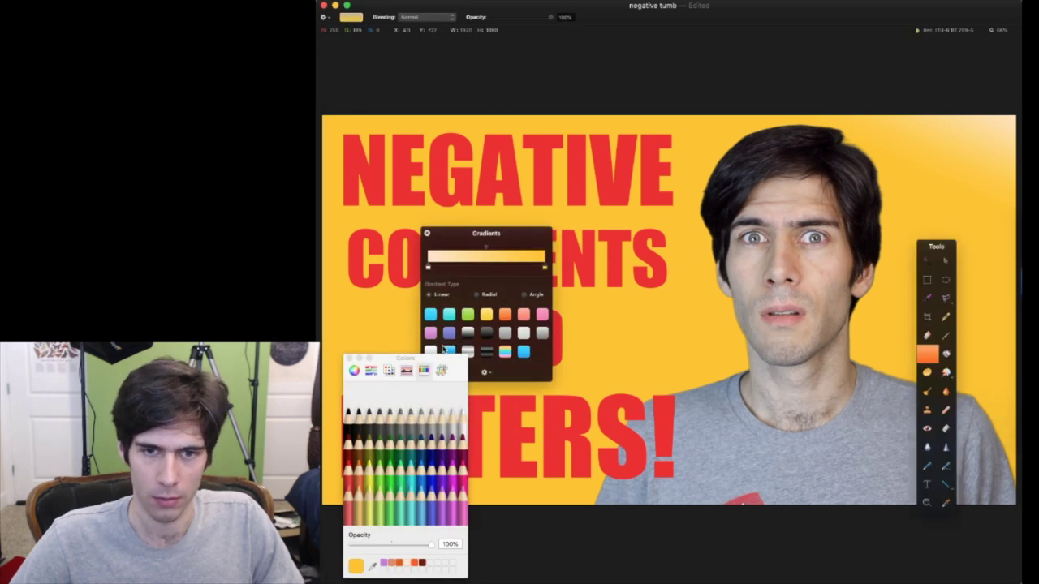
left_click(545, 270)
double_click(545, 270)
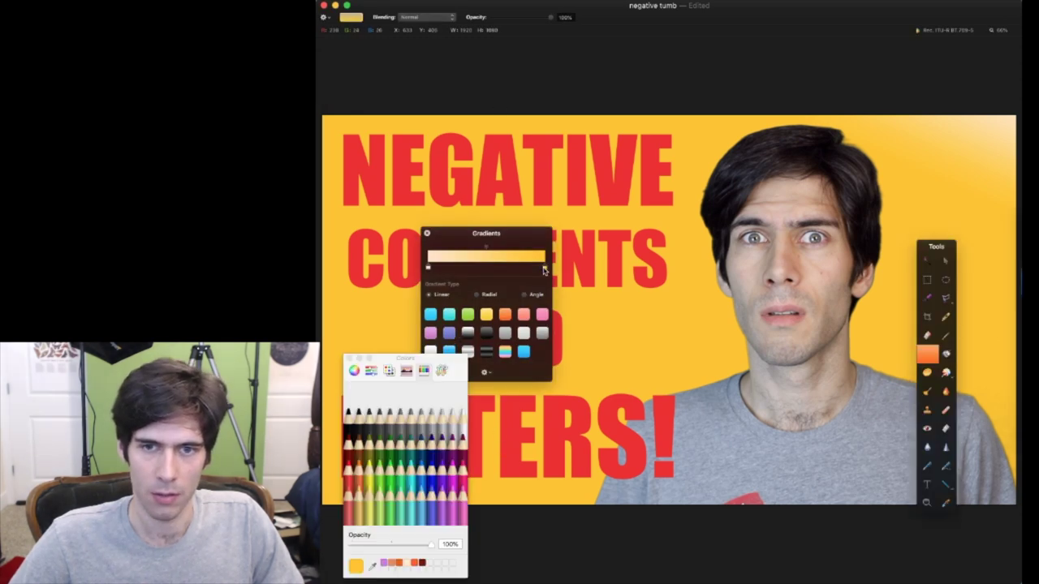
left_click(373, 564)
key("Escape")
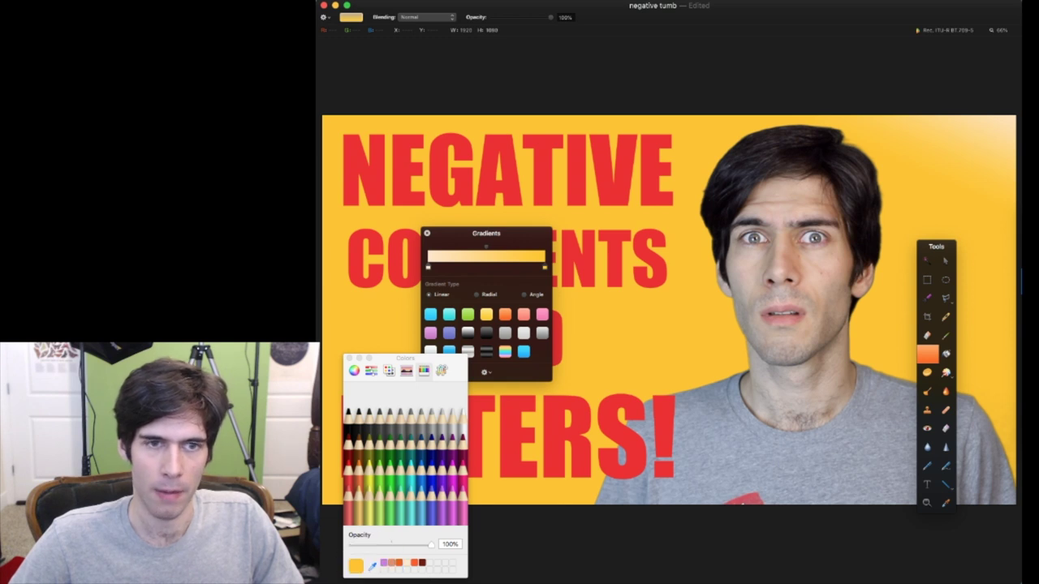
left_click(354, 370)
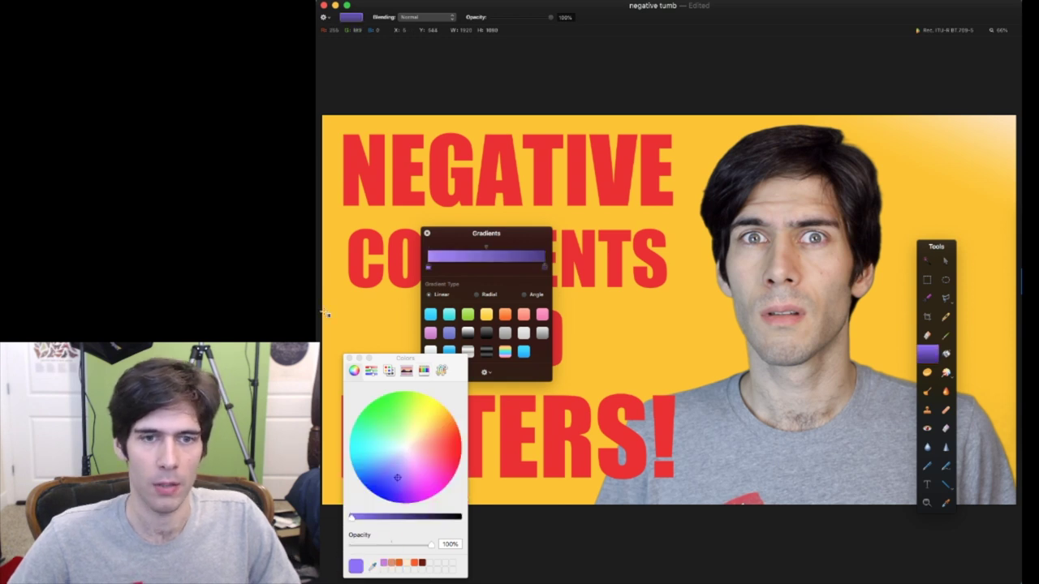
left_click(397, 477)
mouse_move(325, 311)
left_mouse_down()
mouse_move(458, 305)
mouse_move(356, 304)
left_mouse_up()
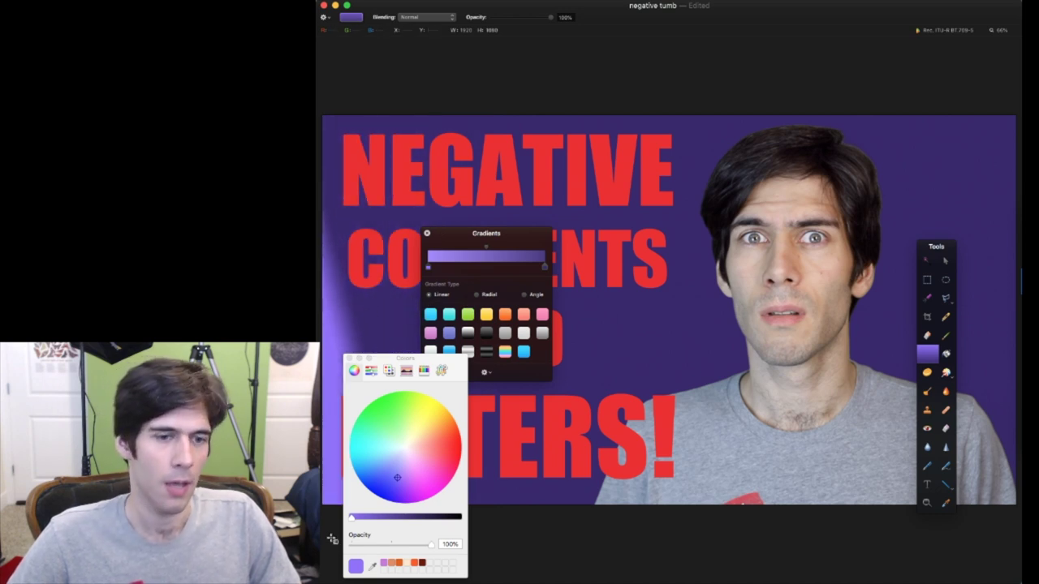
key("super+Tab")
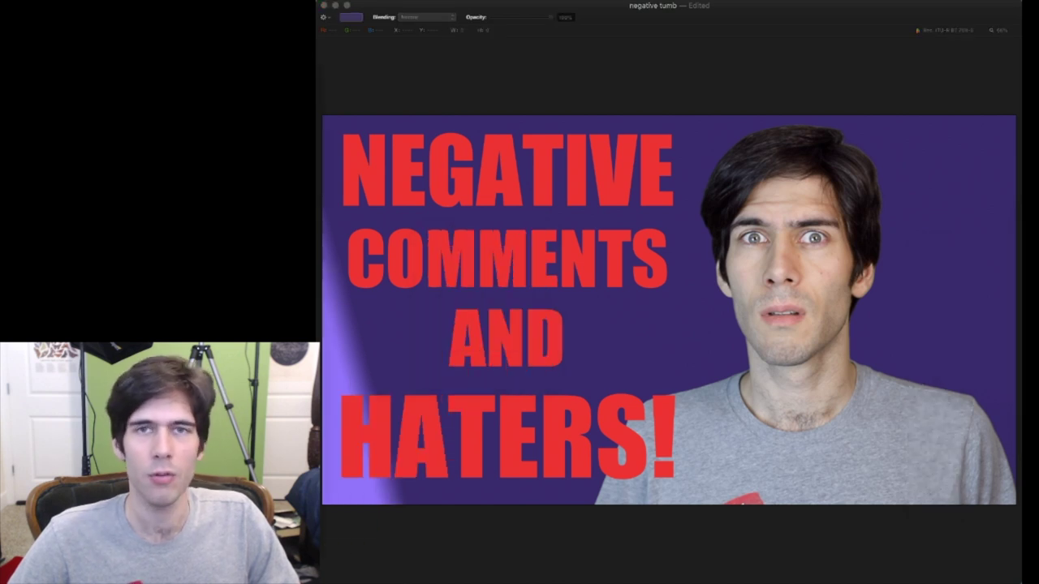
Apply a Fill effect to the background using the headline's red sampled with the eyedropper.
key("super+Tab")
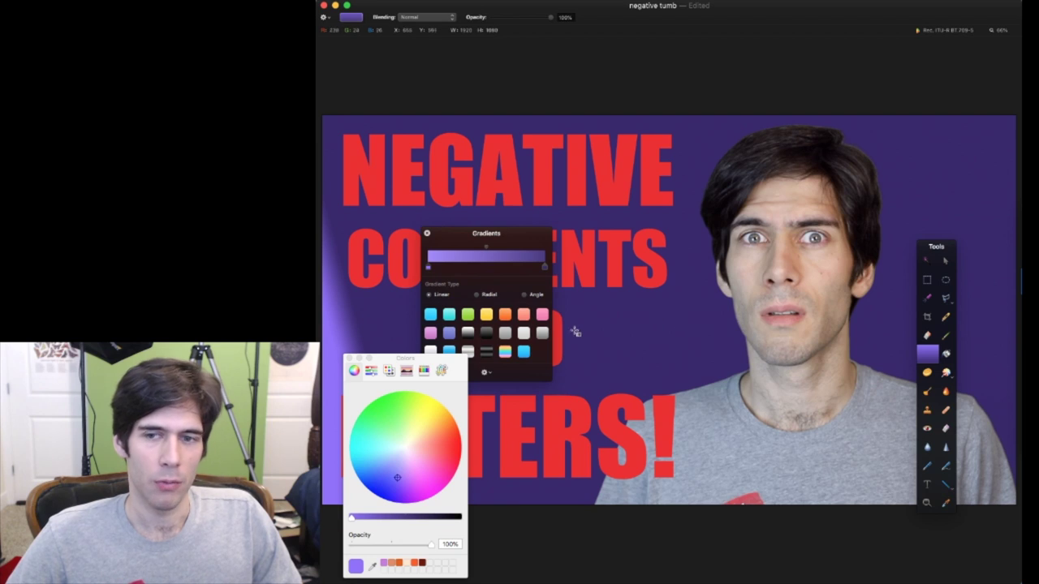
key("super+3")
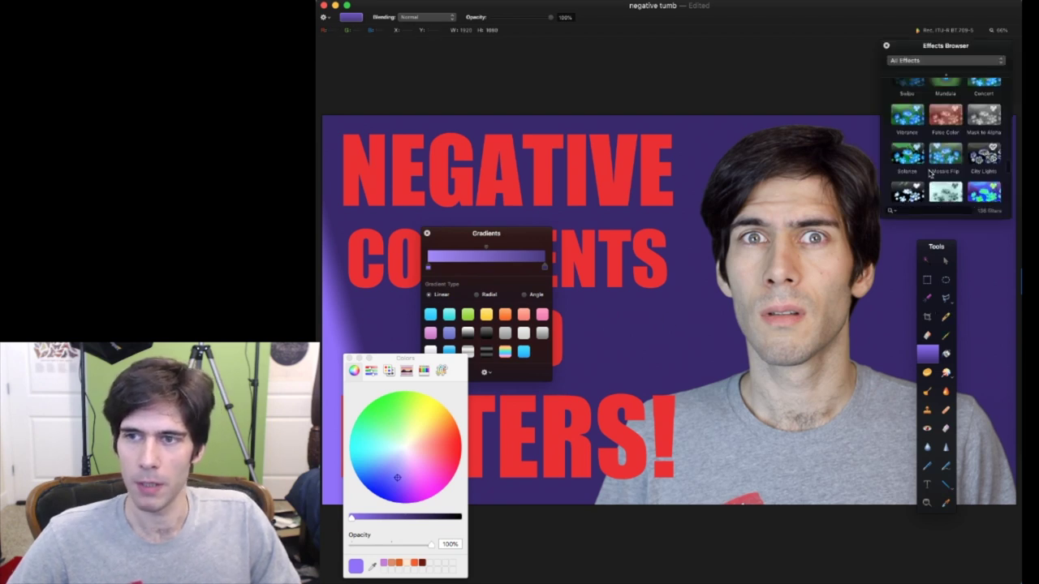
scroll(941, 154, "down", 10)
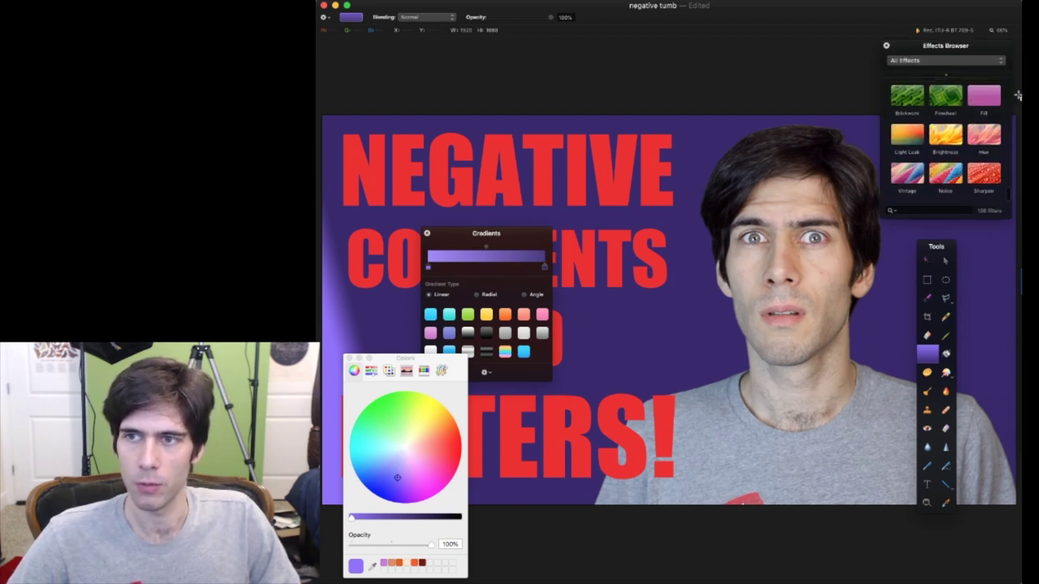
left_click_drag(983, 95, 762, 172)
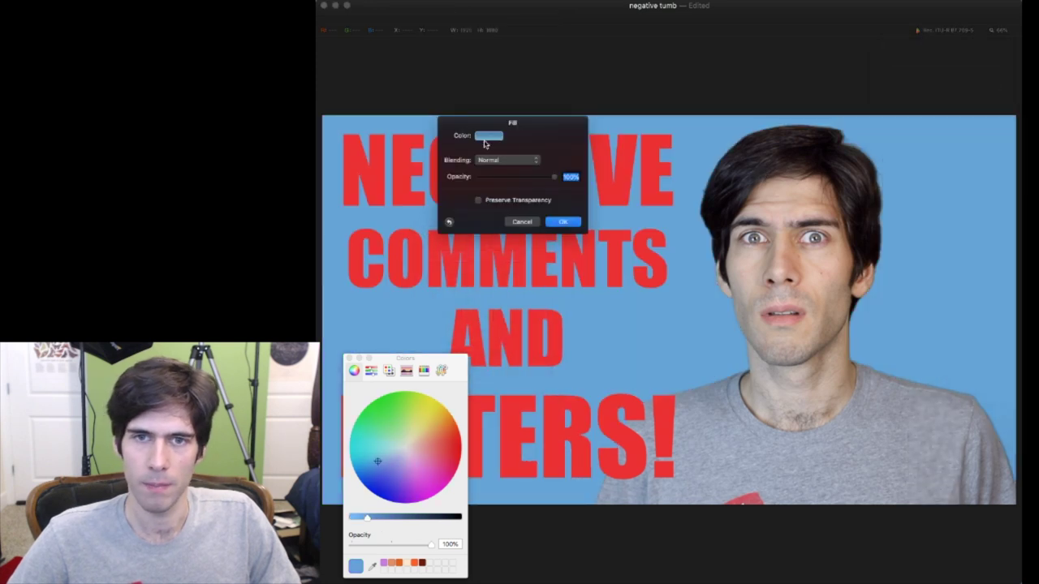
left_click(385, 436)
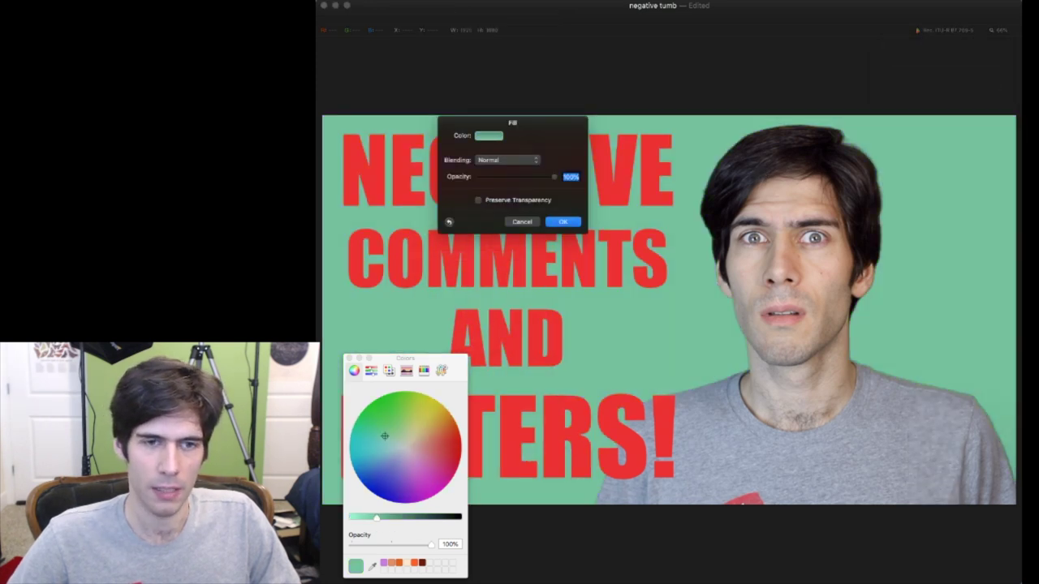
left_click(373, 566)
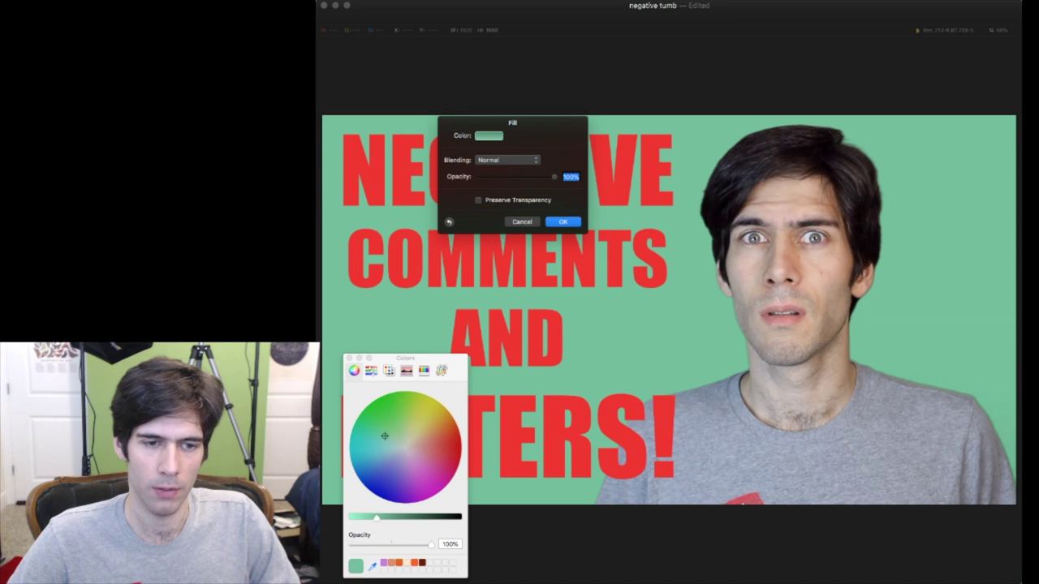
left_click(503, 341)
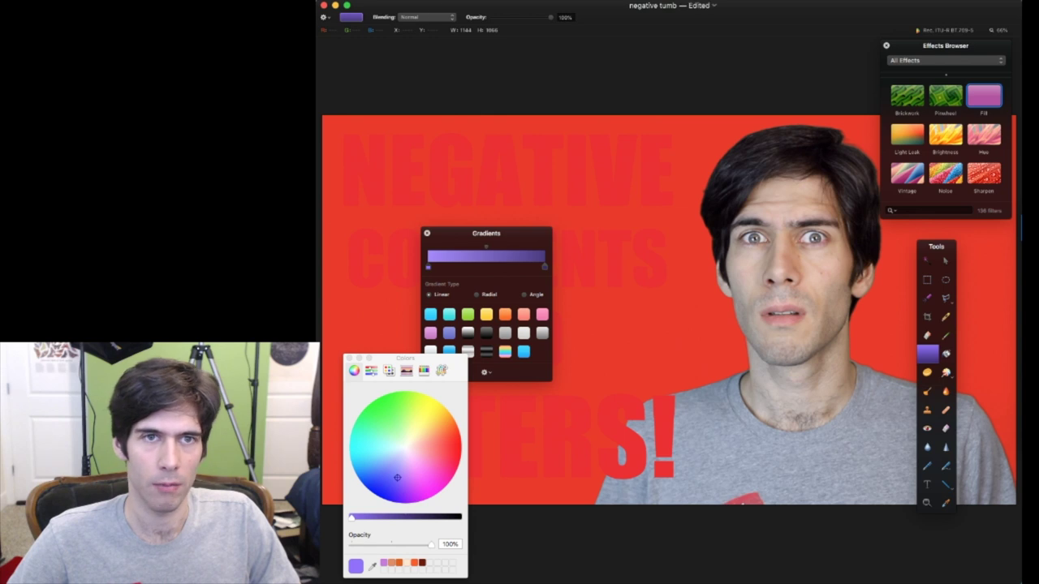
key("Tab")
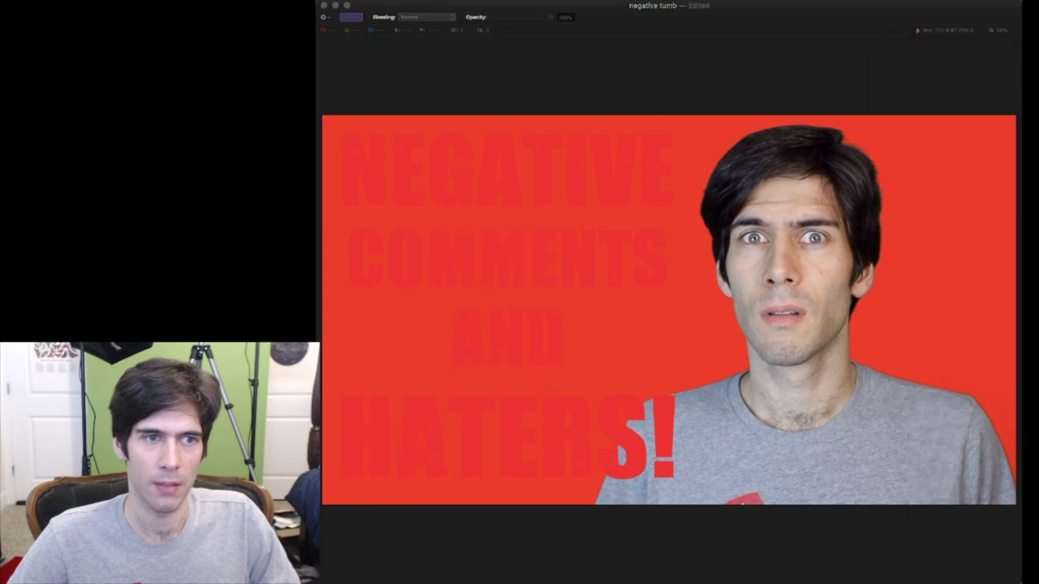
Select the headline text layer and make its colour white.
key("Tab")
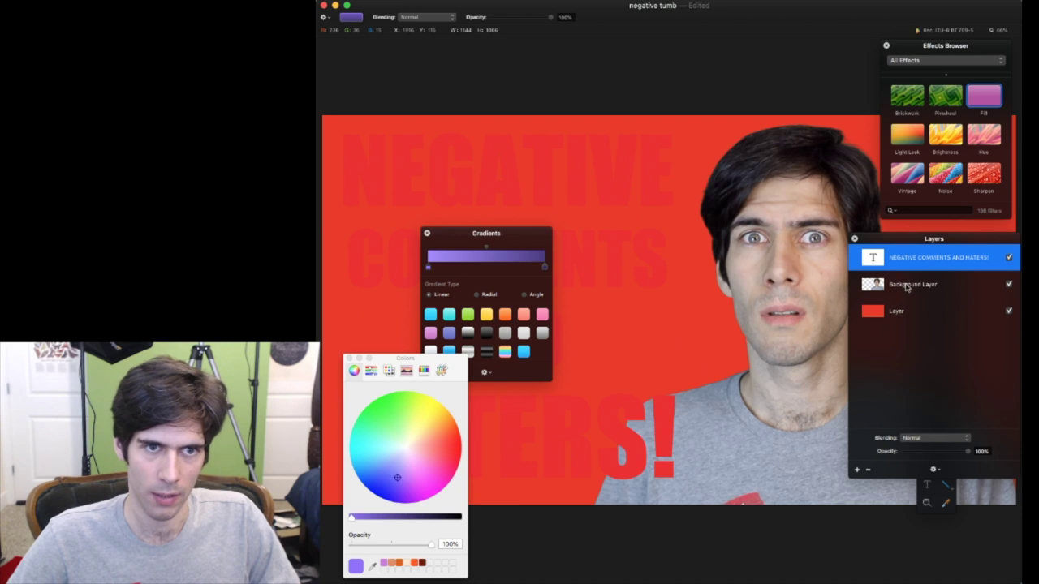
left_click(716, 84)
left_click(529, 17)
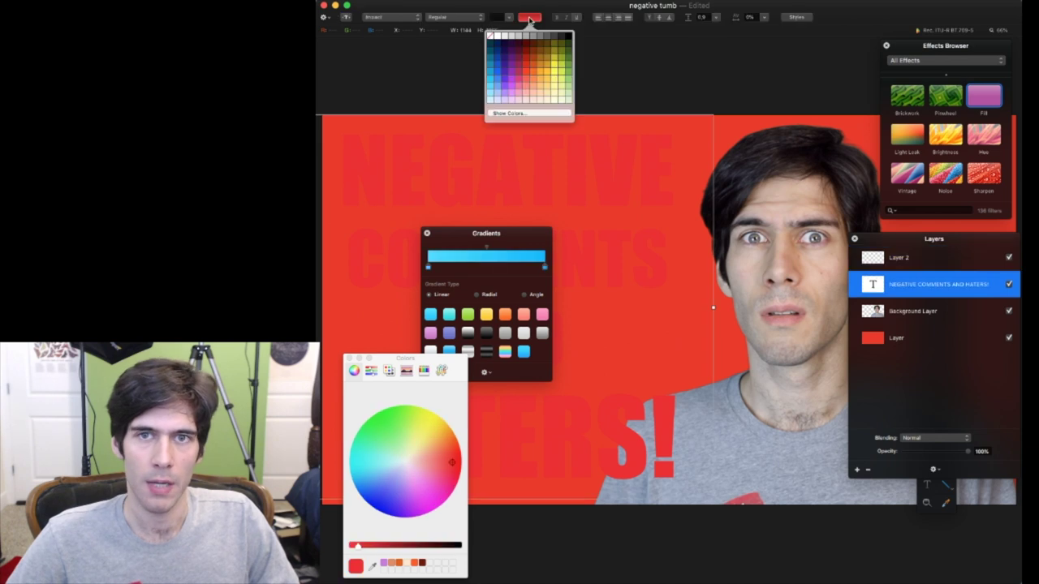
left_click(497, 37)
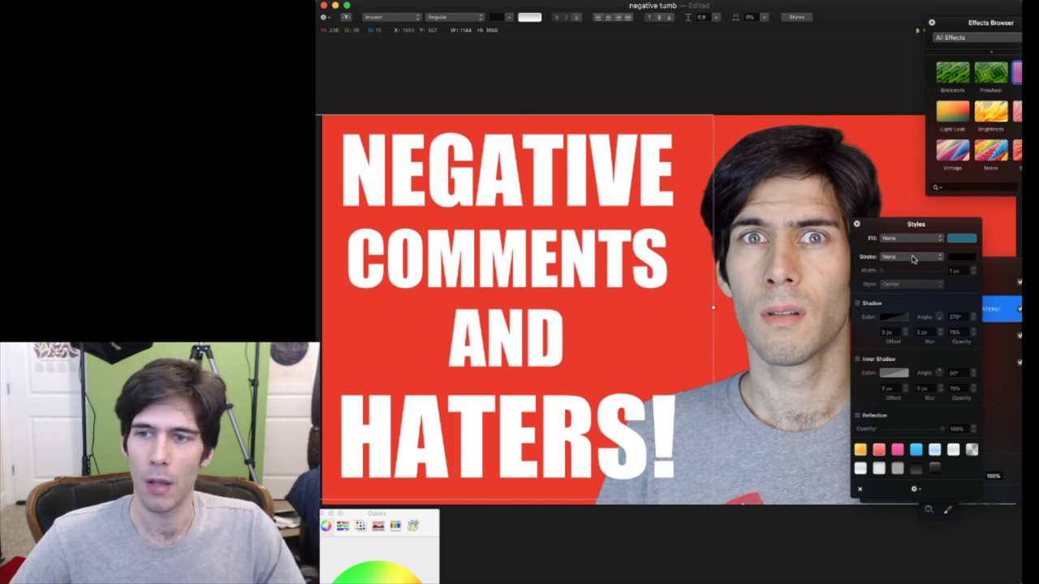
Give the headline a Color stroke, style Outside, width 15 px.
left_click(909, 256)
left_click(907, 265)
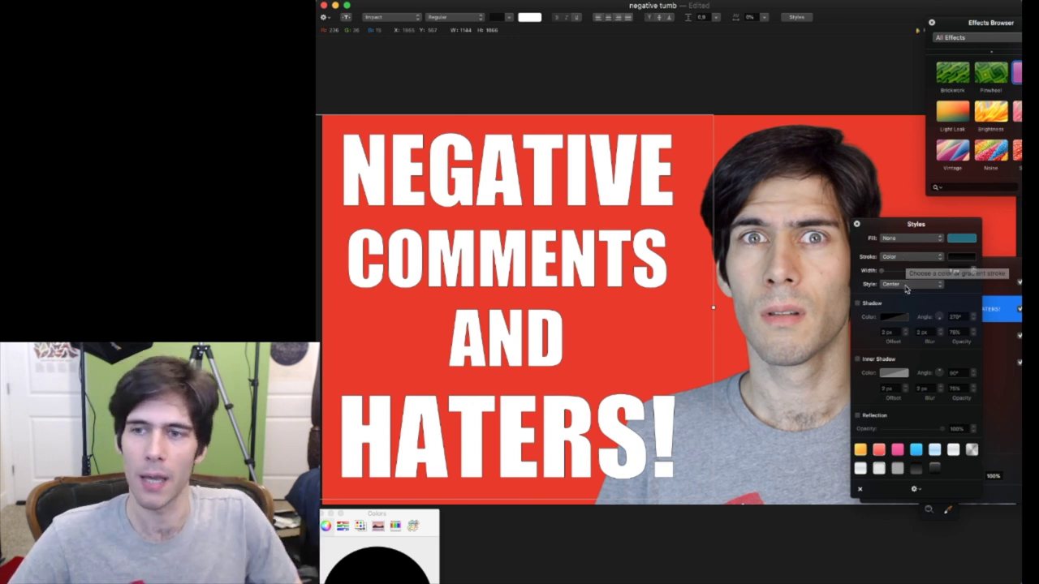
left_click(907, 285)
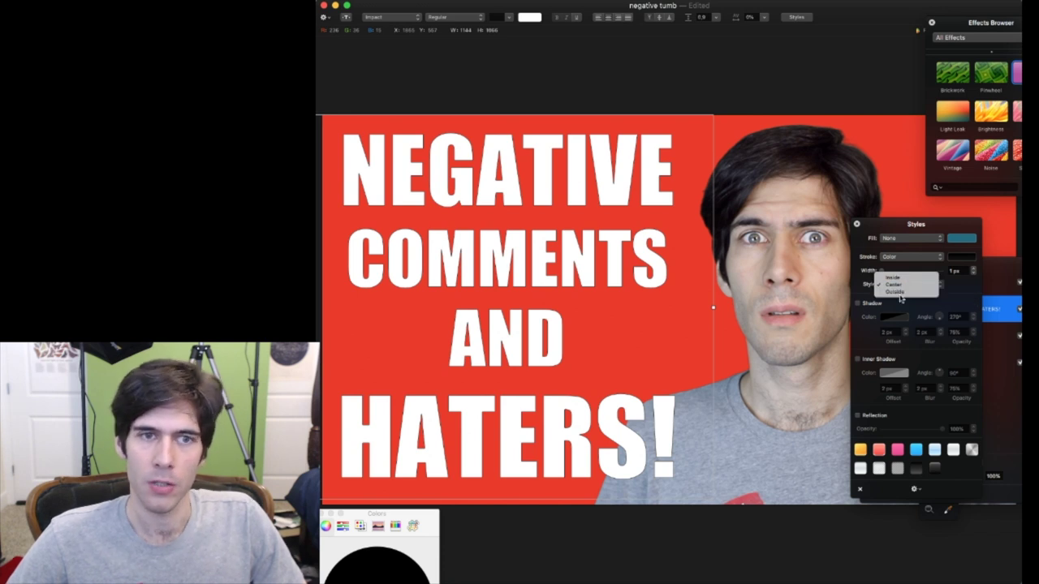
left_click(900, 293)
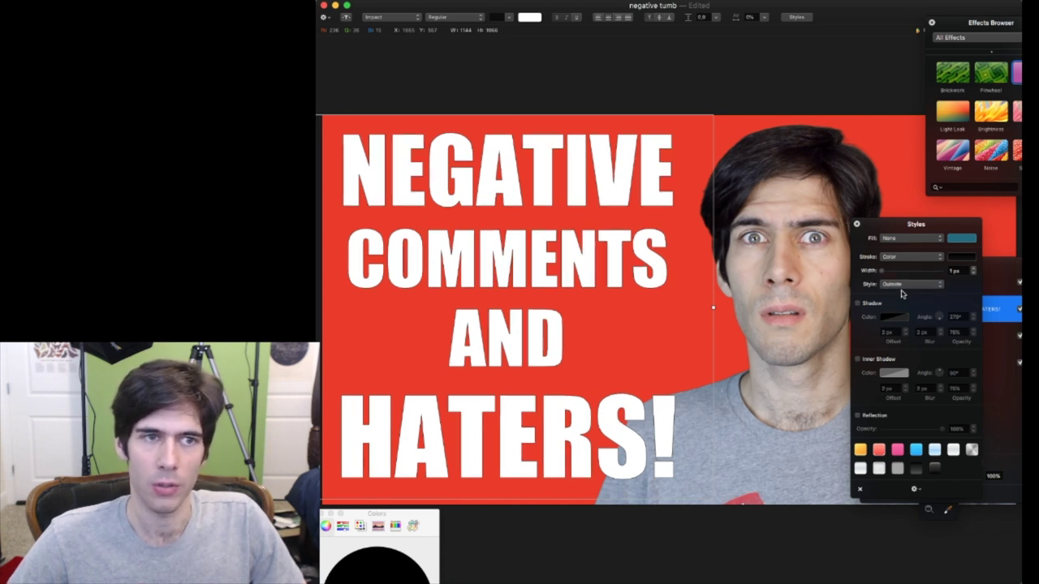
left_click(973, 268)
left_click(972, 268)
left_click(972, 269)
left_click(973, 269)
left_click(972, 269)
left_click(973, 269)
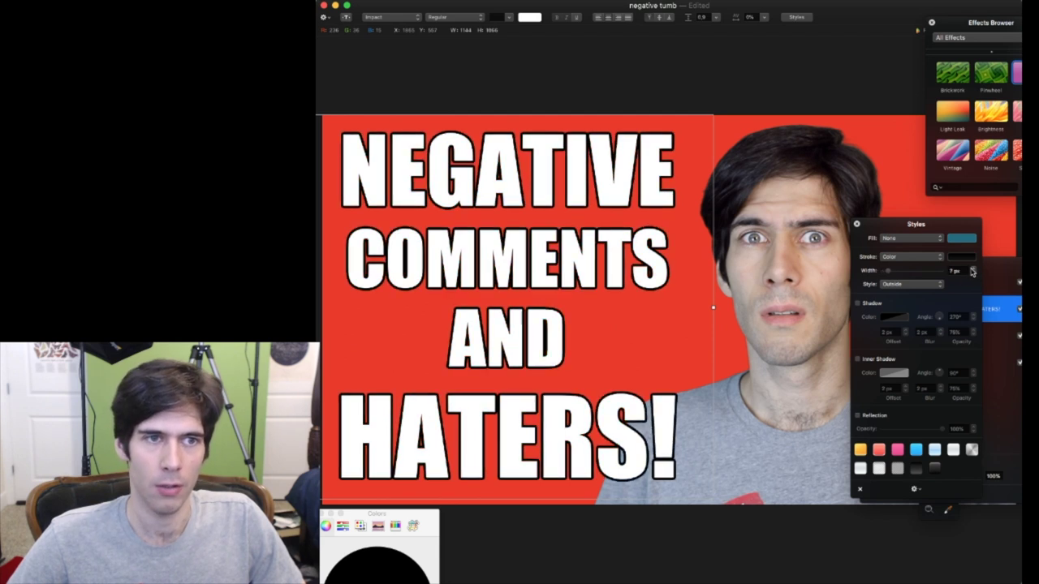
left_click(972, 268)
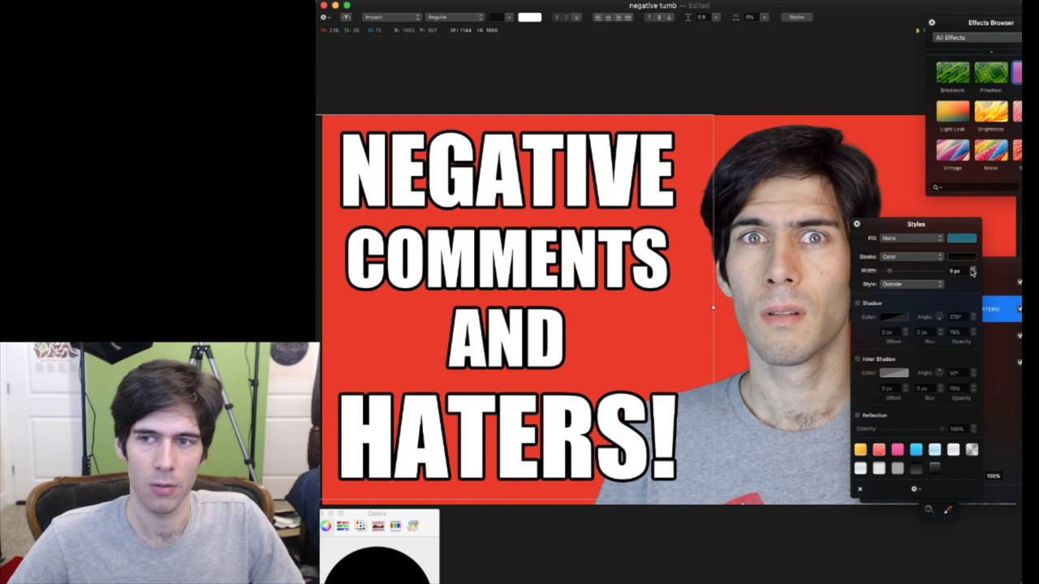
left_click(973, 269)
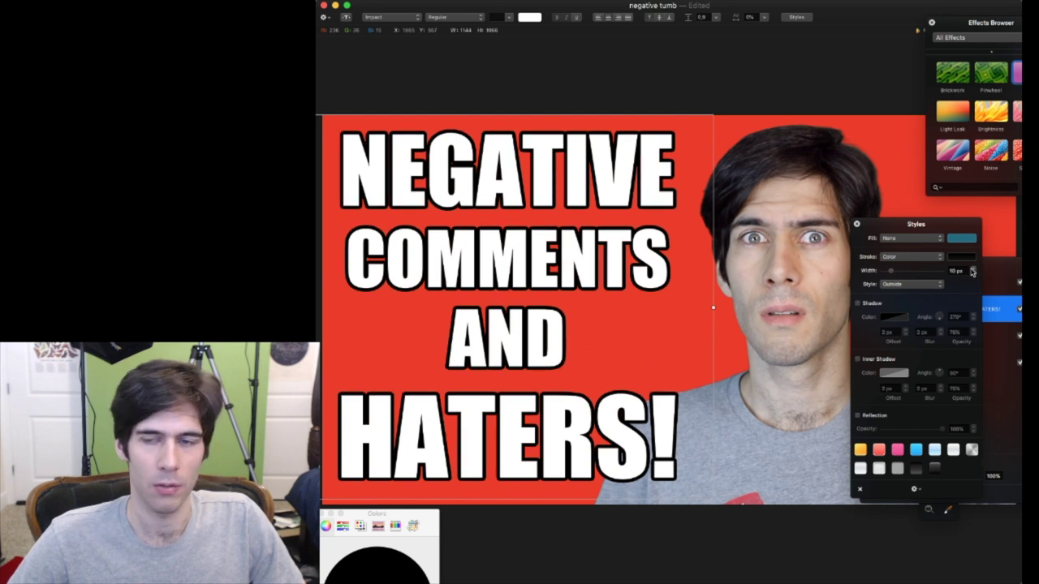
left_click(973, 269)
left_click(973, 268)
left_click(972, 268)
left_click(972, 269)
left_click(972, 269)
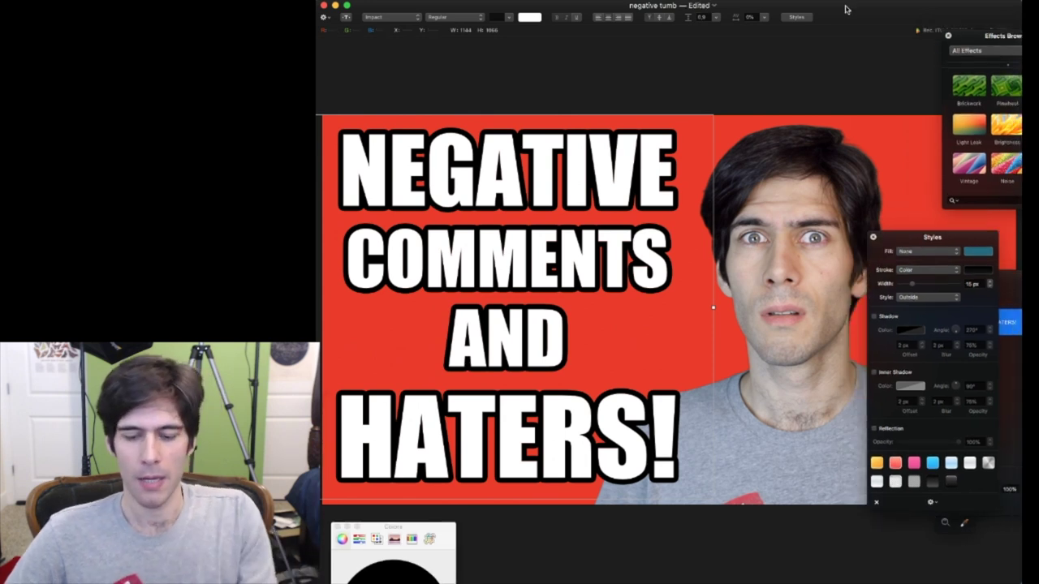
Select the headline text, zoom out to 8% and back to about 25% to judge readability.
key("super+minus")
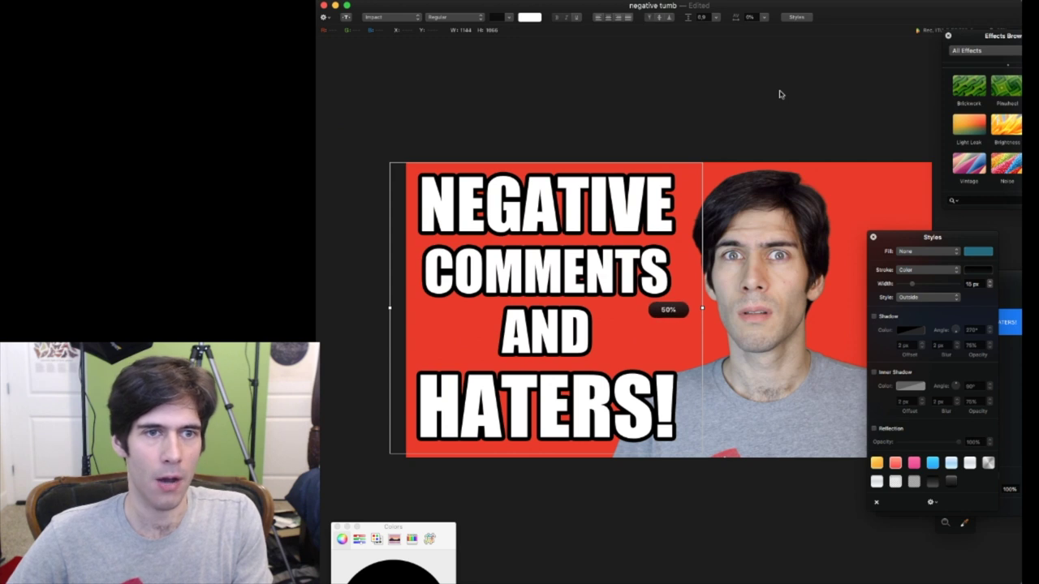
key("super+minus")
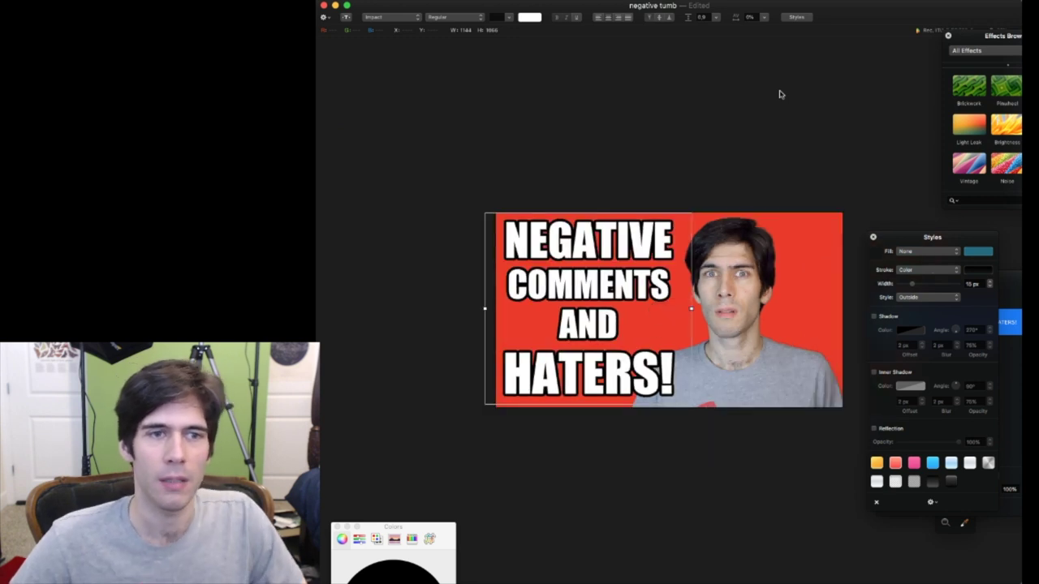
left_click(664, 242)
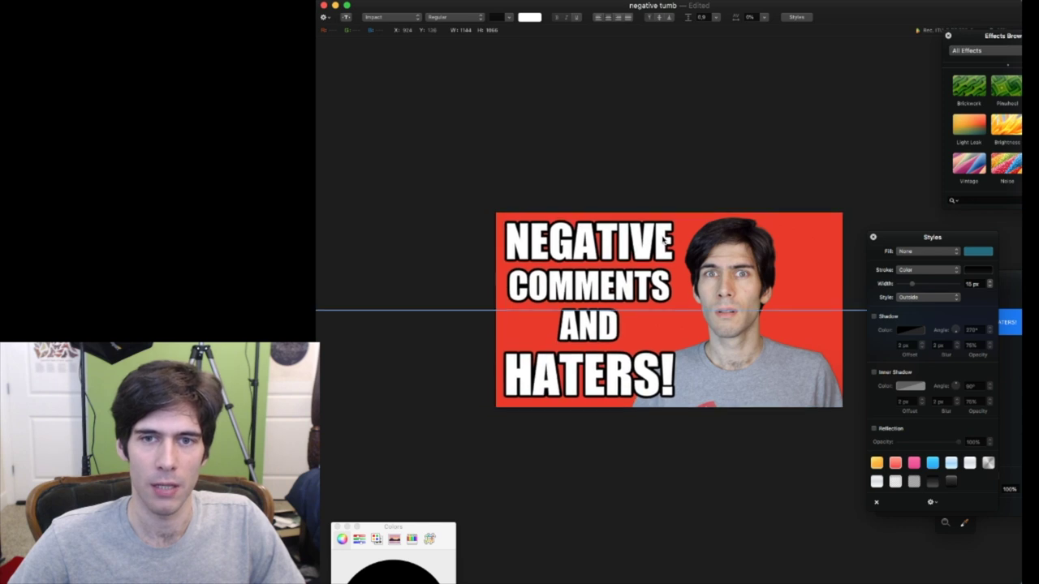
left_click(668, 239)
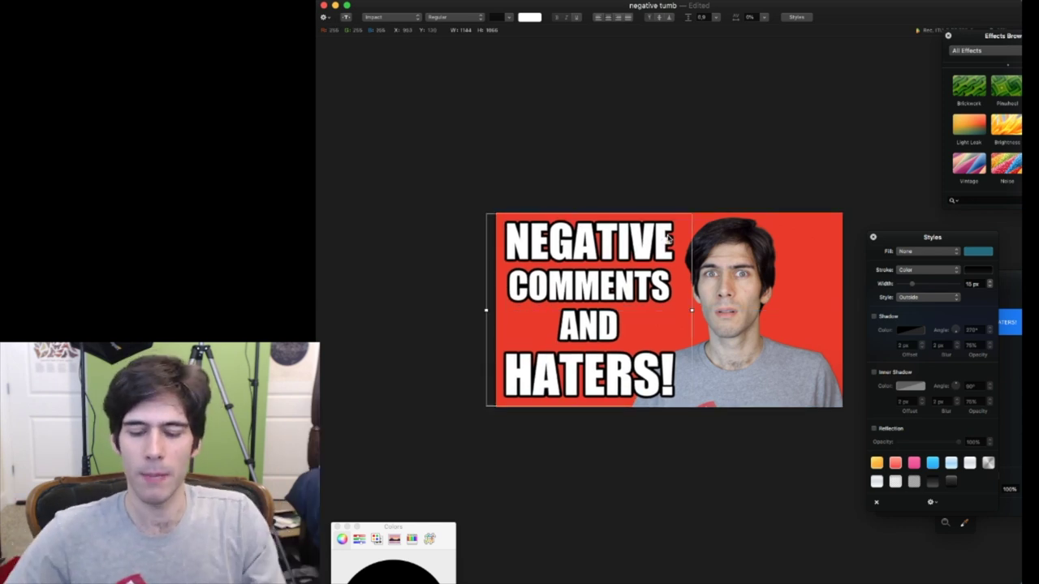
key("super+minus")
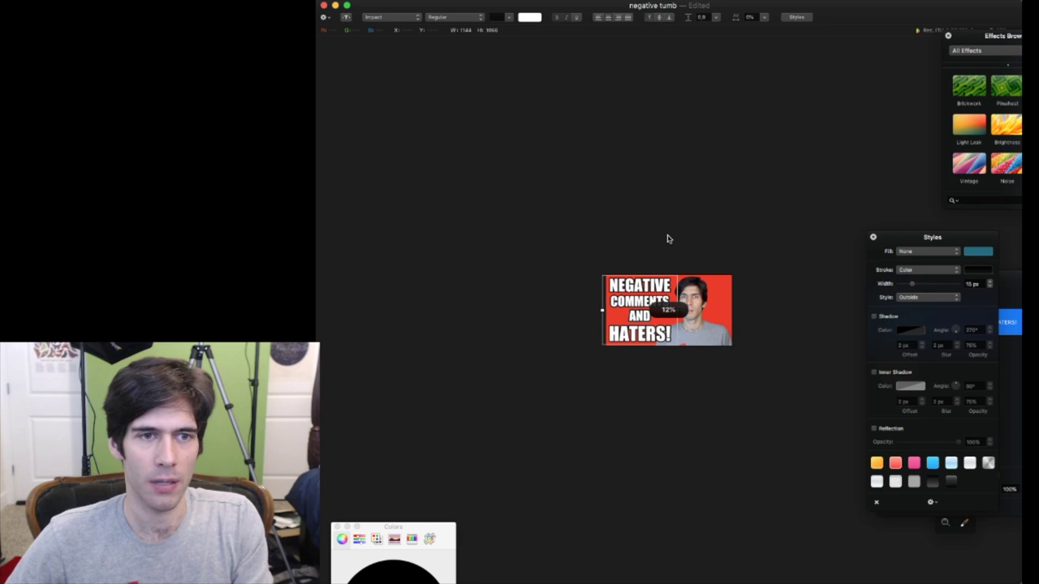
key("super+minus")
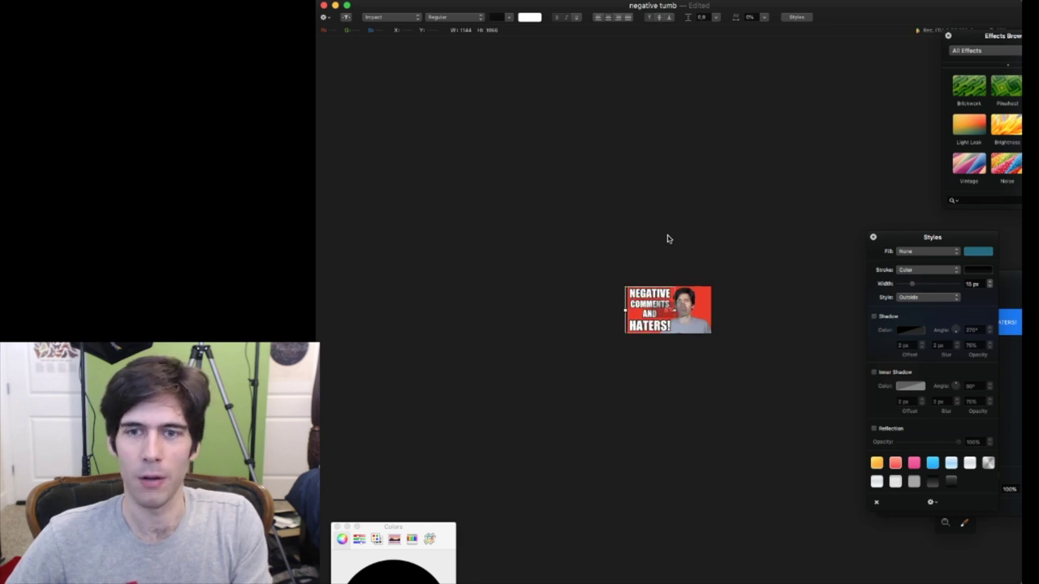
key("super+plus")
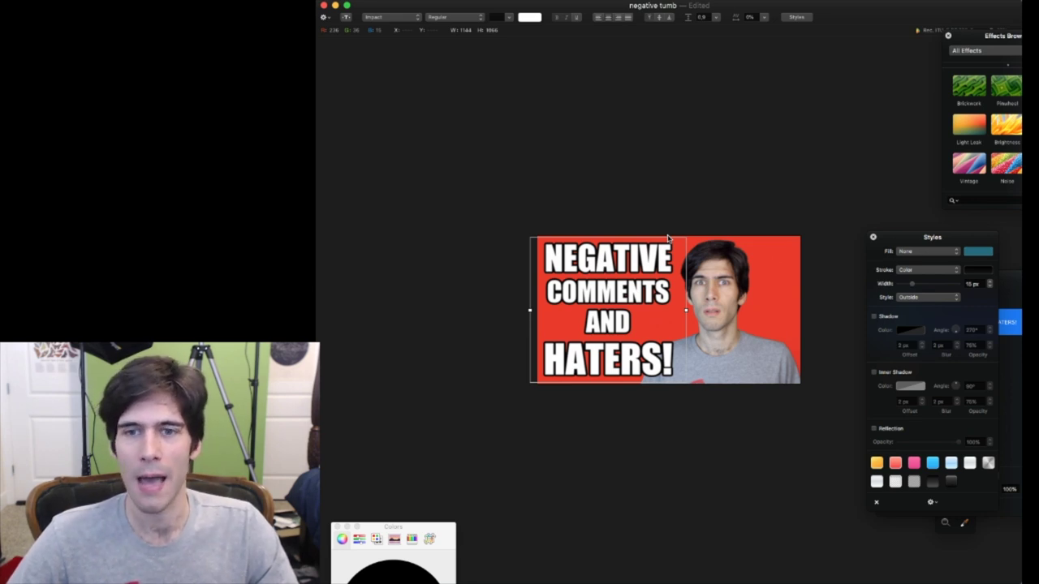
right_click(662, 359)
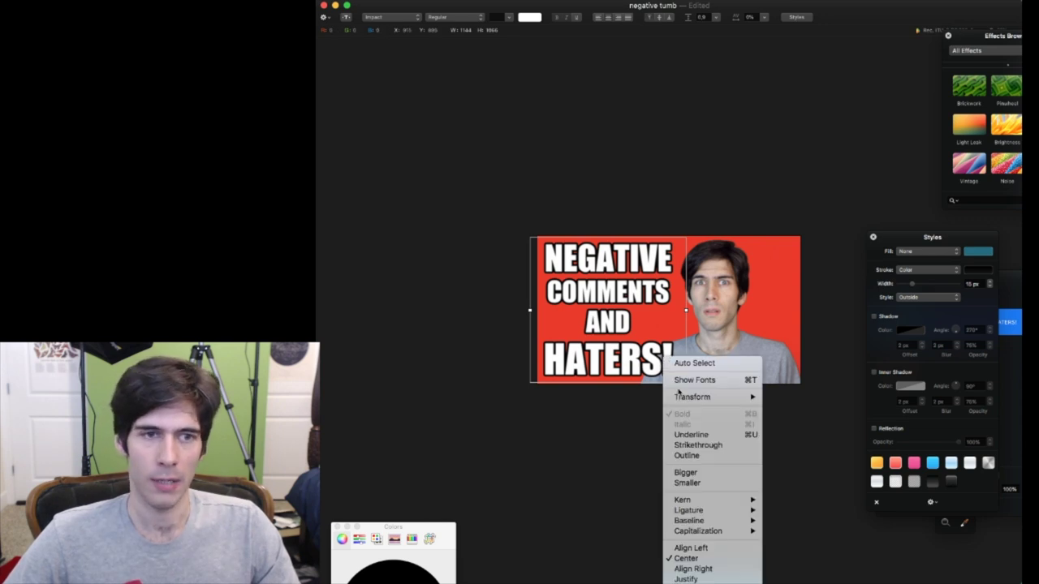
Tilt the headline text to about 356.5° and nudge it slightly to the right.
mouse_move(698, 397)
left_click(796, 397)
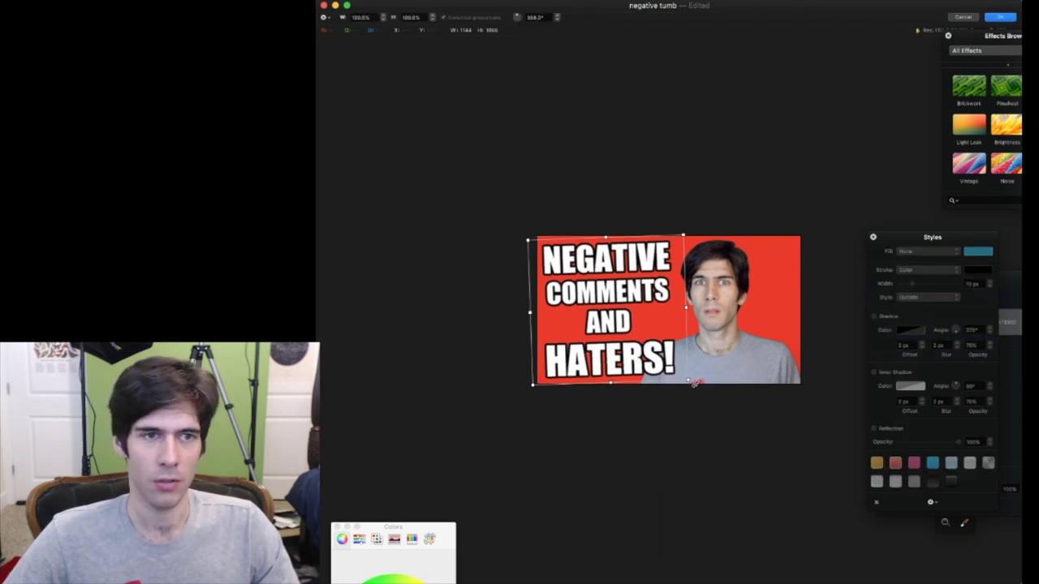
left_click_drag(686, 382, 695, 382)
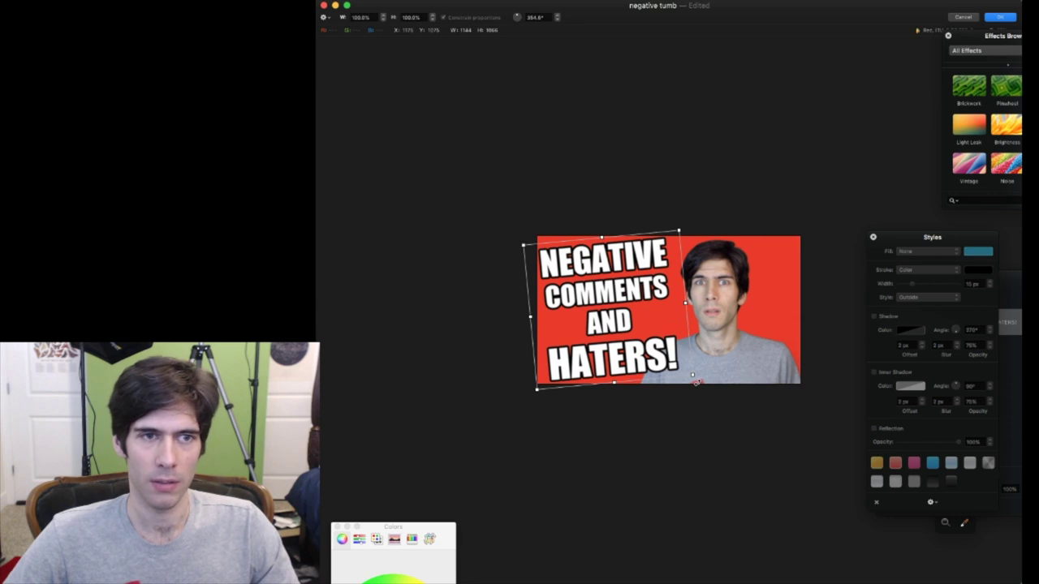
mouse_move(695, 382)
left_mouse_down()
mouse_move(684, 390)
mouse_move(695, 390)
left_mouse_up()
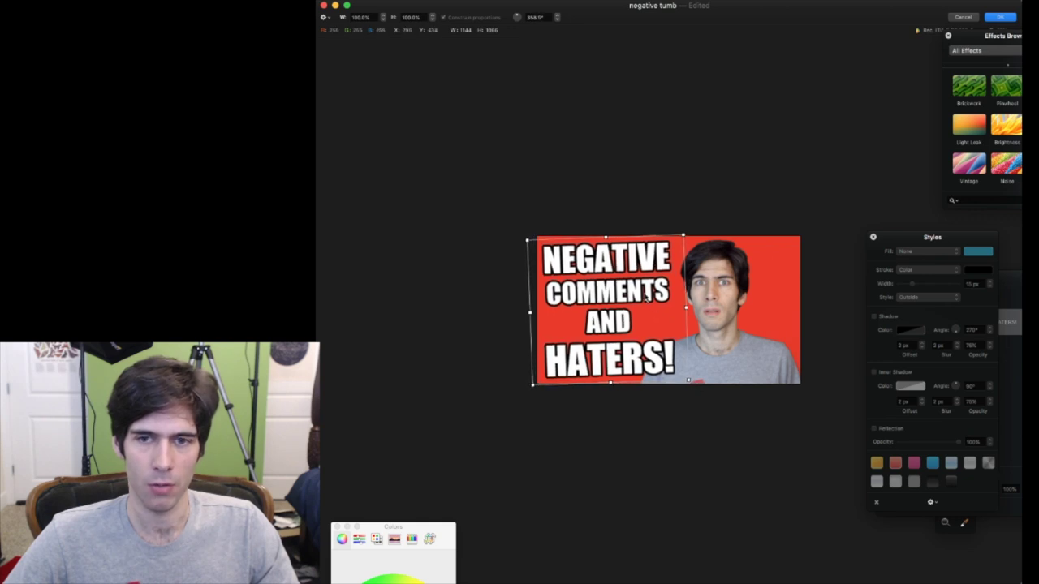
left_click_drag(639, 290, 643, 289)
Give the man's photo layer a white colour stroke chosen from the Pencils swatches.
key("super+l")
left_click(941, 349)
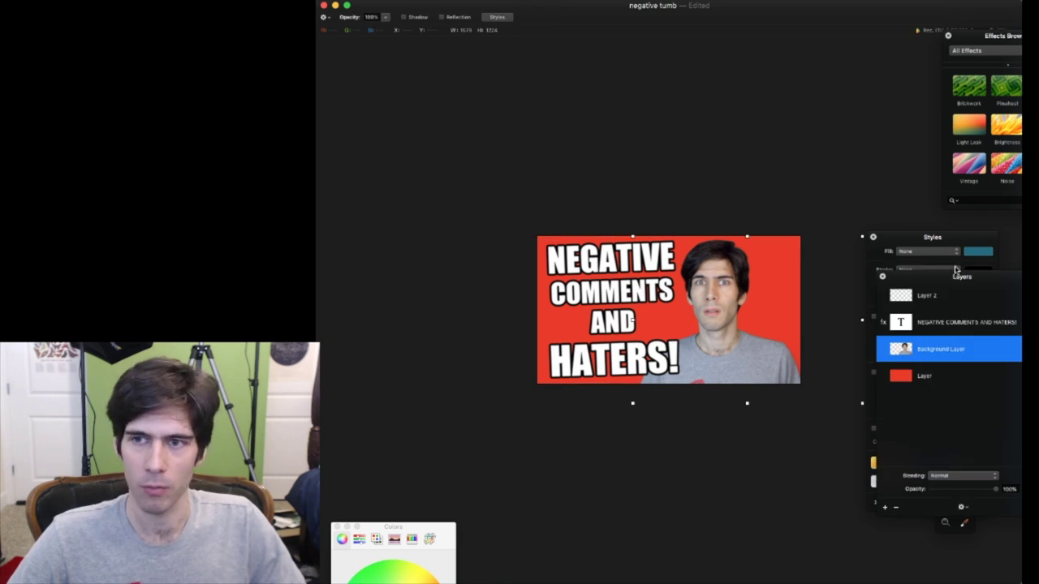
left_click(944, 237)
left_click(932, 270)
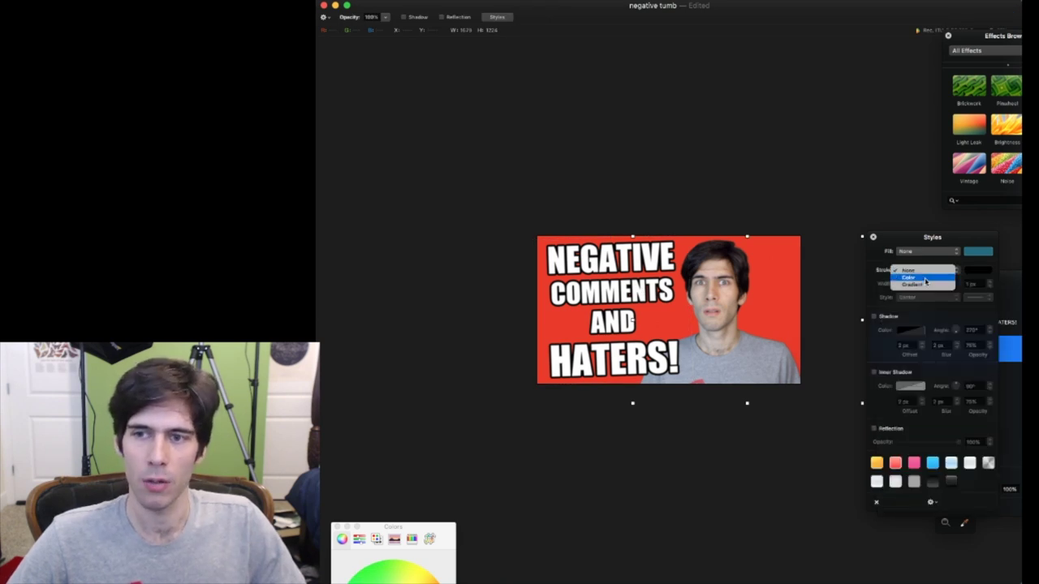
left_click(925, 279)
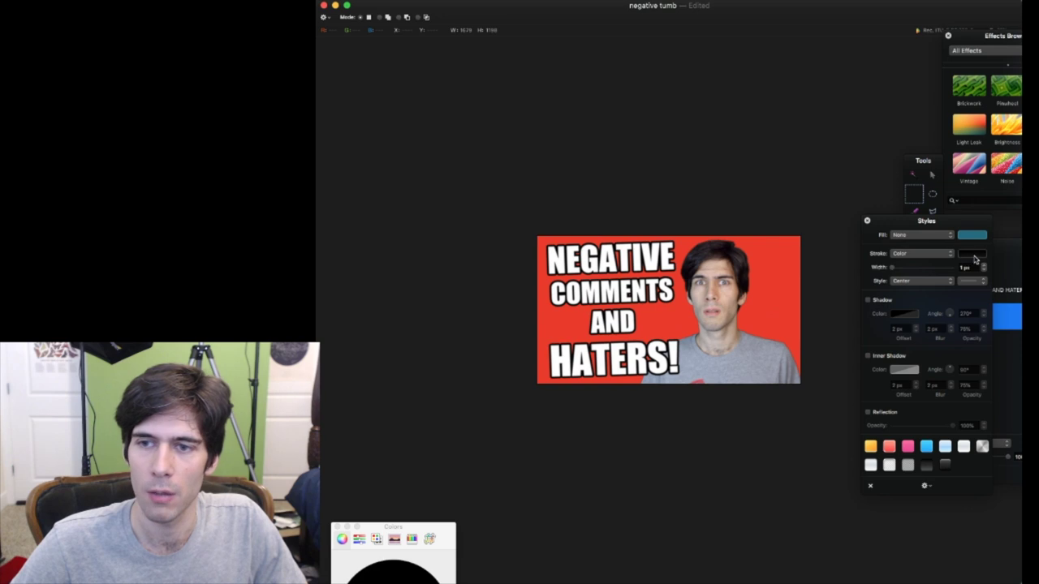
left_click(974, 254)
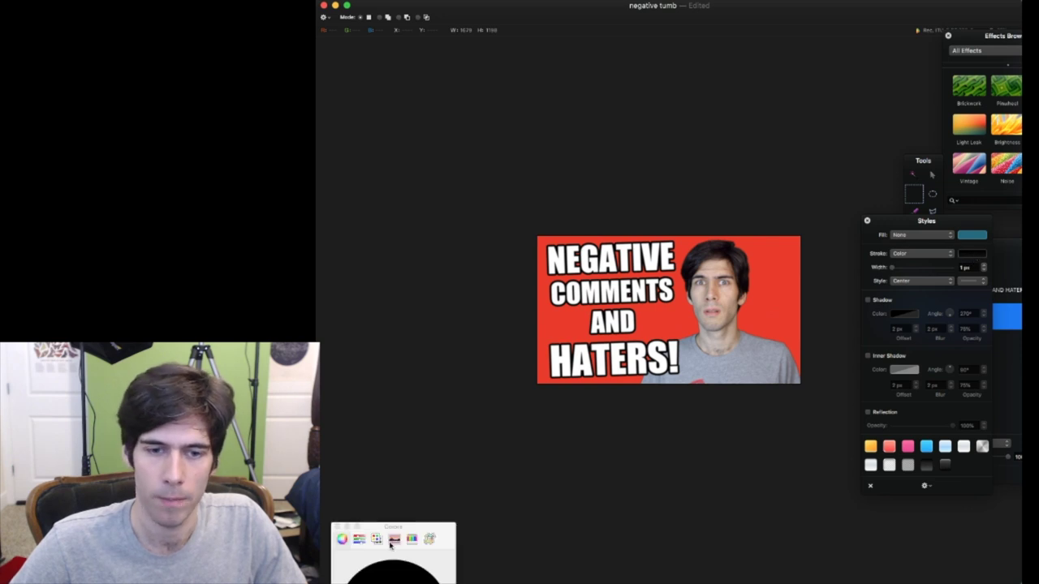
left_click_drag(388, 529, 404, 329)
left_click(429, 339)
left_click(466, 385)
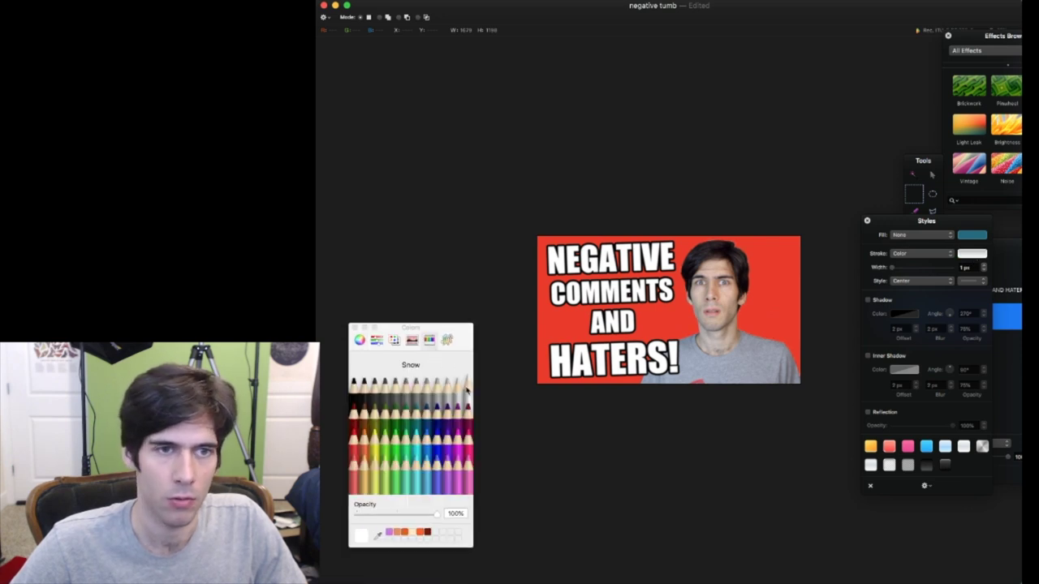
Place the stroke outside the figure and set its width to 9 px.
left_click(926, 282)
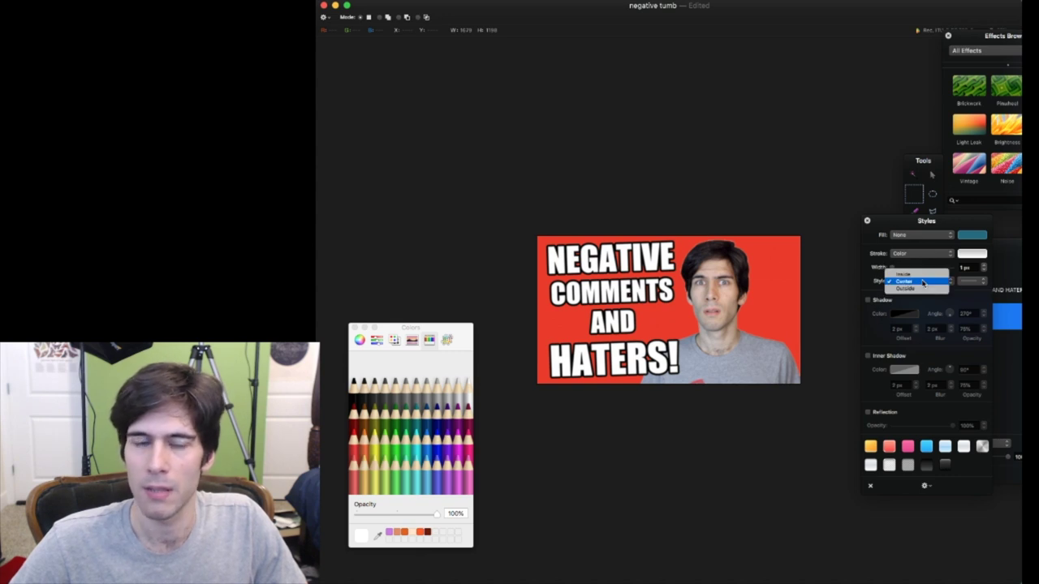
left_click(918, 290)
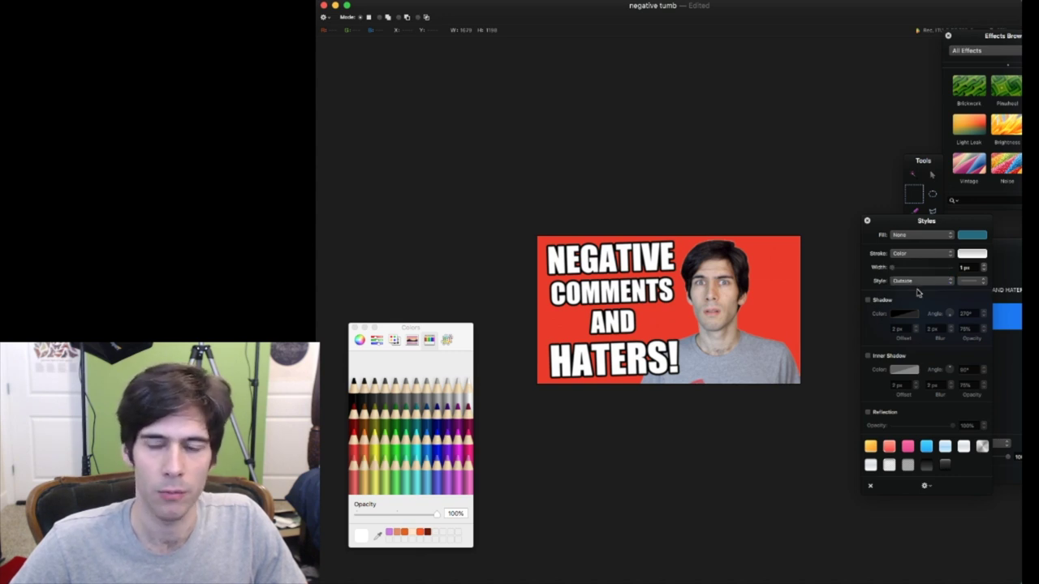
left_click(984, 266)
left_click(985, 266)
left_click(985, 266)
left_click(984, 266)
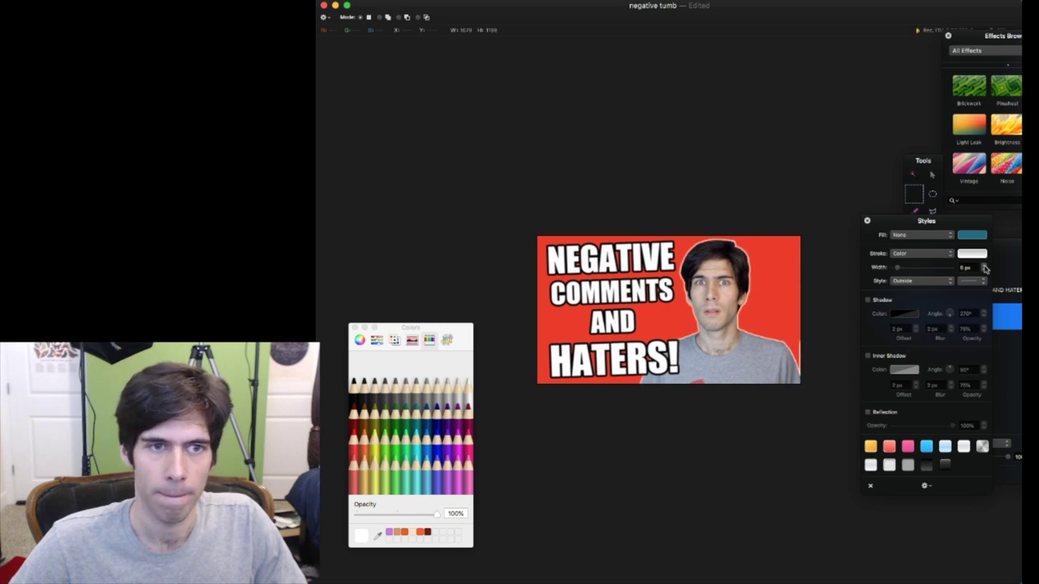
left_click(984, 266)
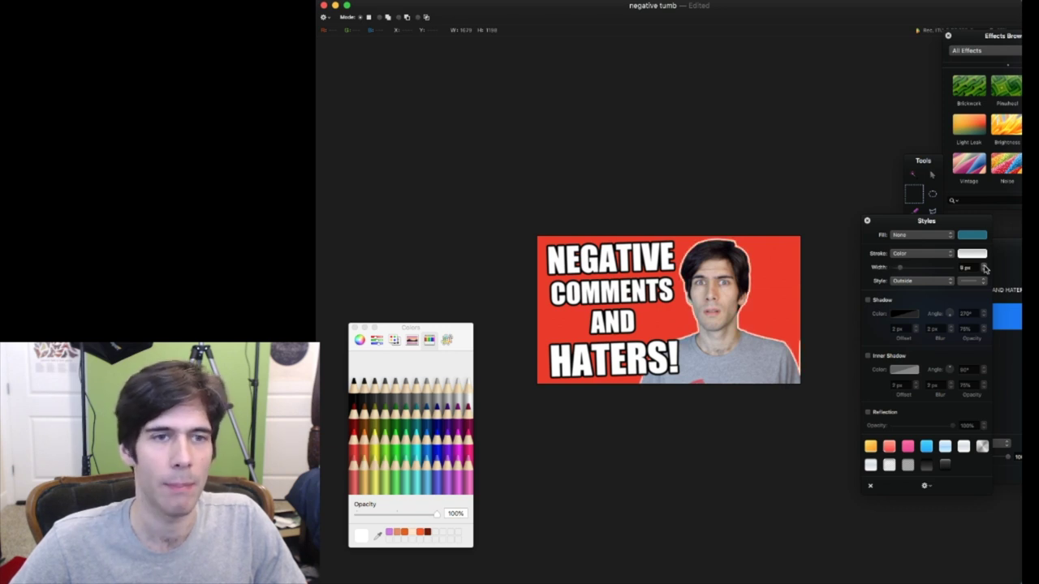
left_click(985, 266)
left_click(984, 266)
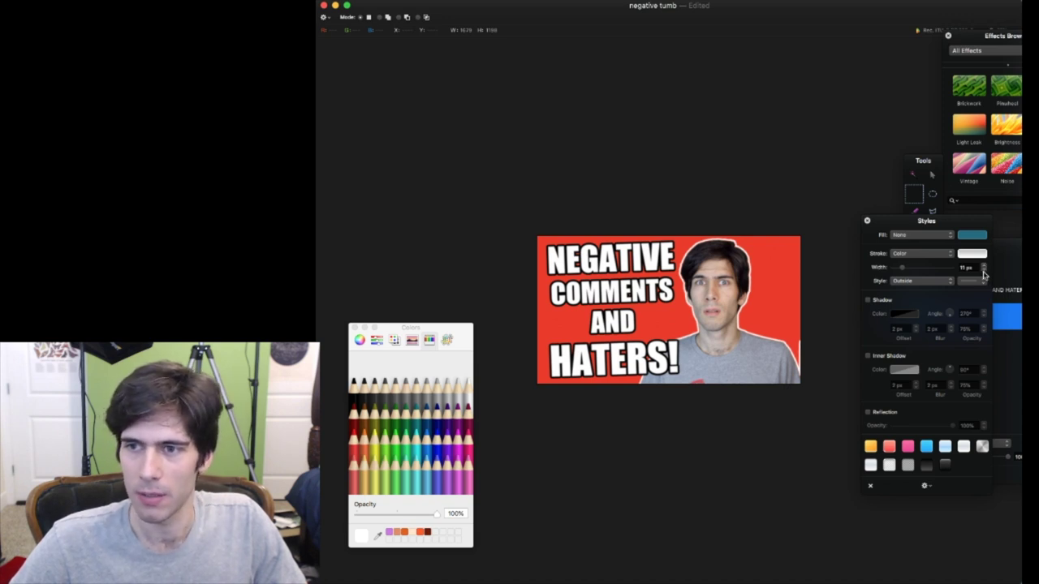
left_click(986, 271)
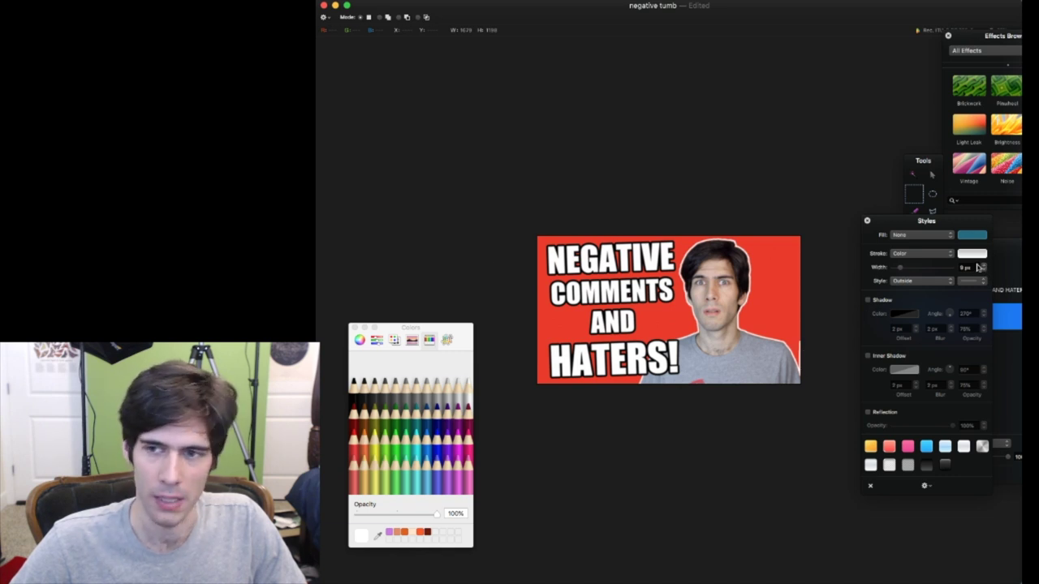
key("alt+super+l")
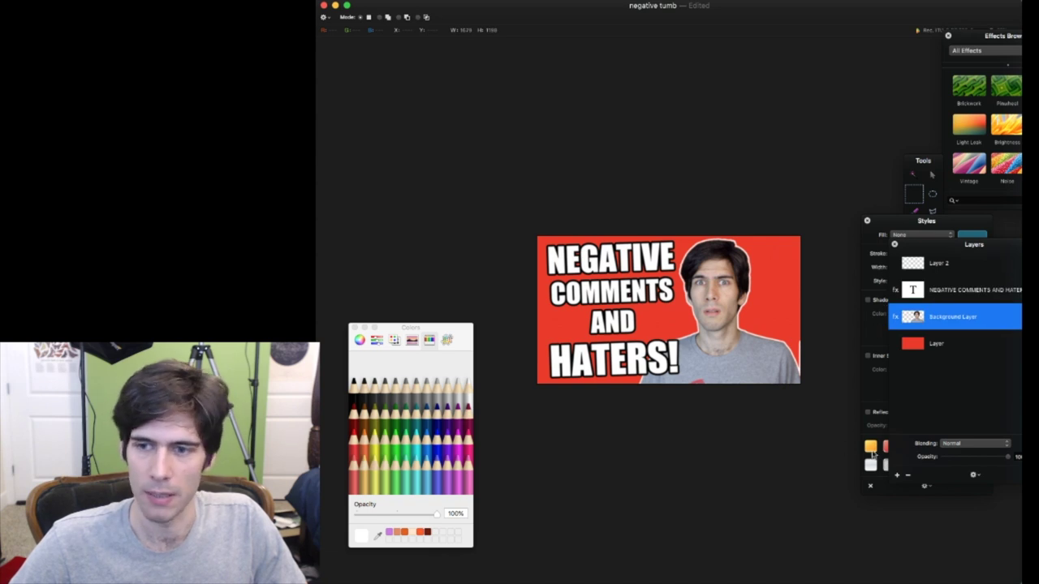
Slide the man's photo and paint red over the stray white edge at bottom-right.
key("v")
left_click_drag(714, 302, 686, 292)
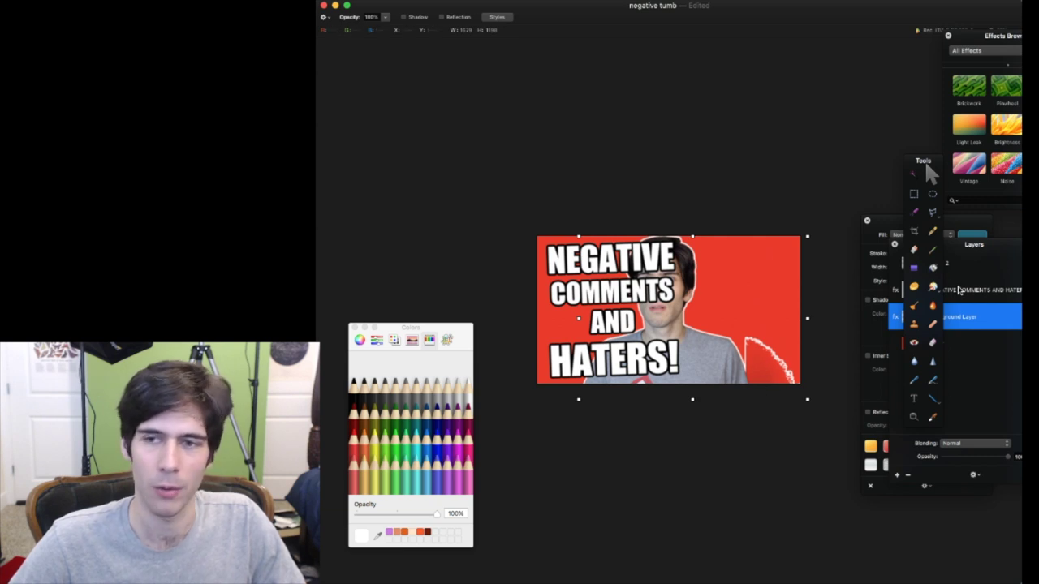
left_click(914, 210)
left_click_drag(734, 349, 784, 378)
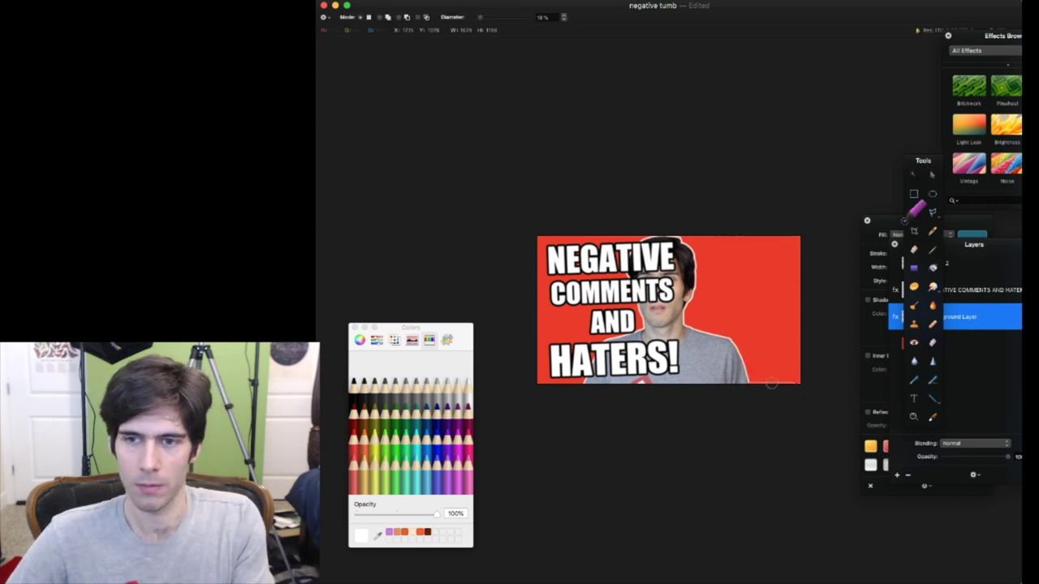
Move the man's photo to the right side beside the headline.
key("v")
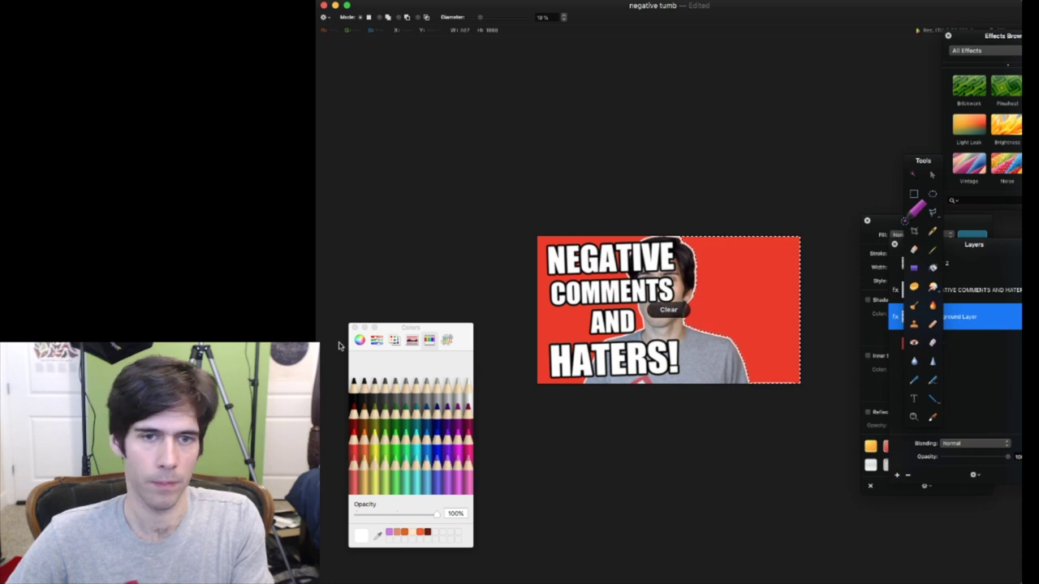
left_click_drag(777, 357, 776, 280)
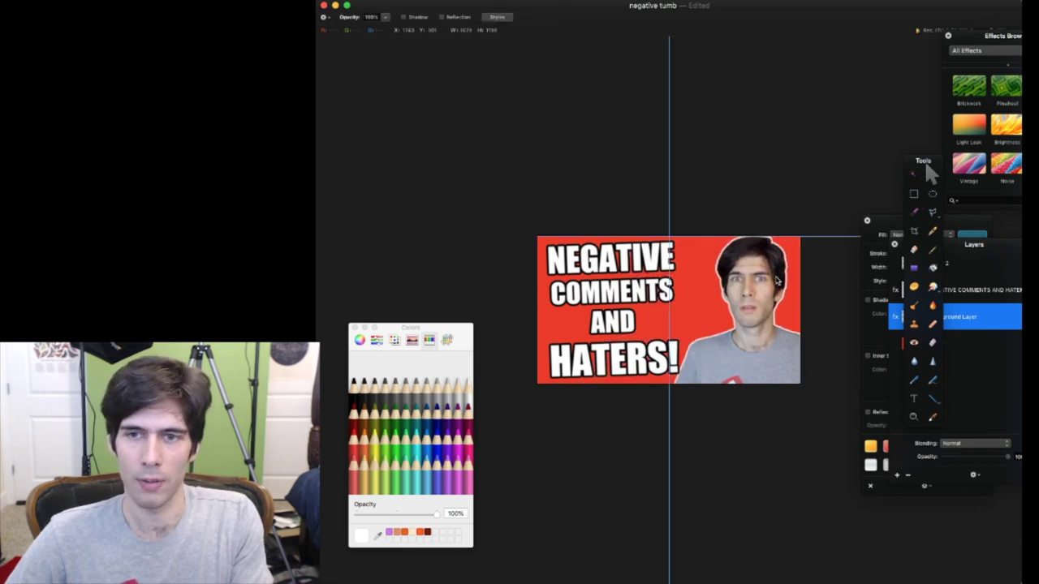
left_click_drag(777, 280, 777, 280)
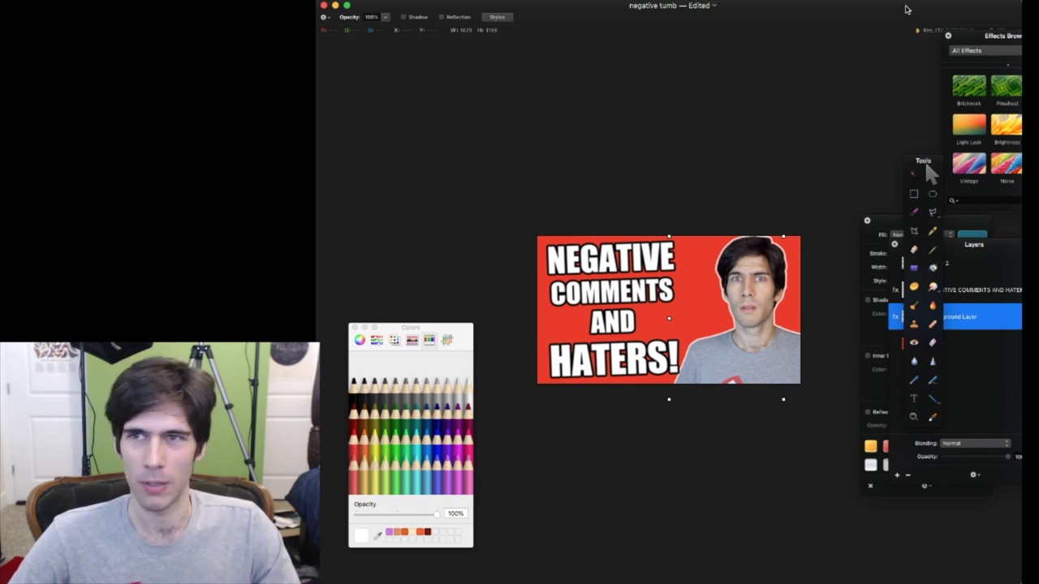
Search Emojipedia for 'devil', copy Smiling Face With Horns, and return to Pixelmator Pro.
key("super+Tab")
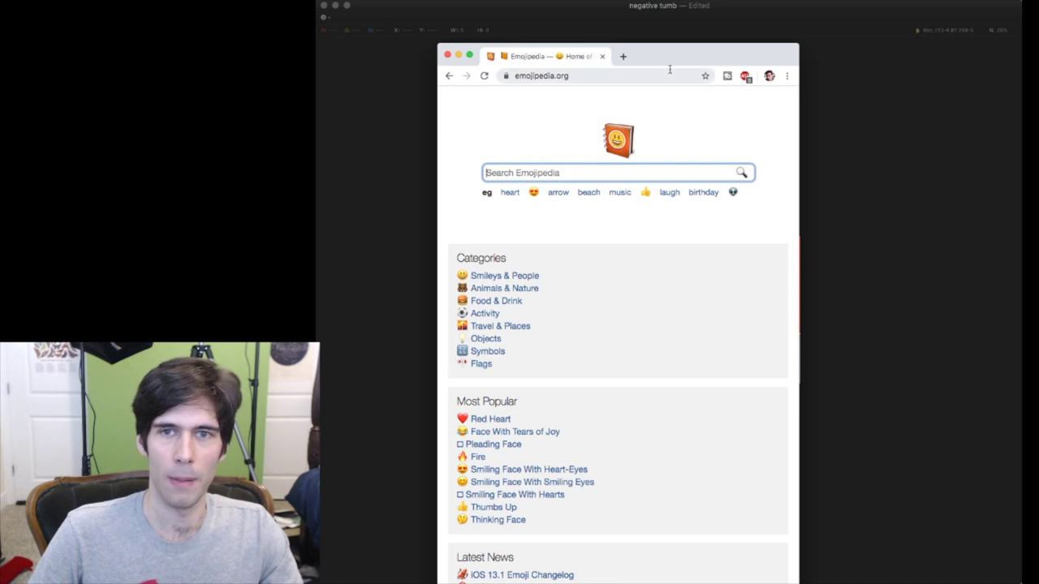
type("devil")
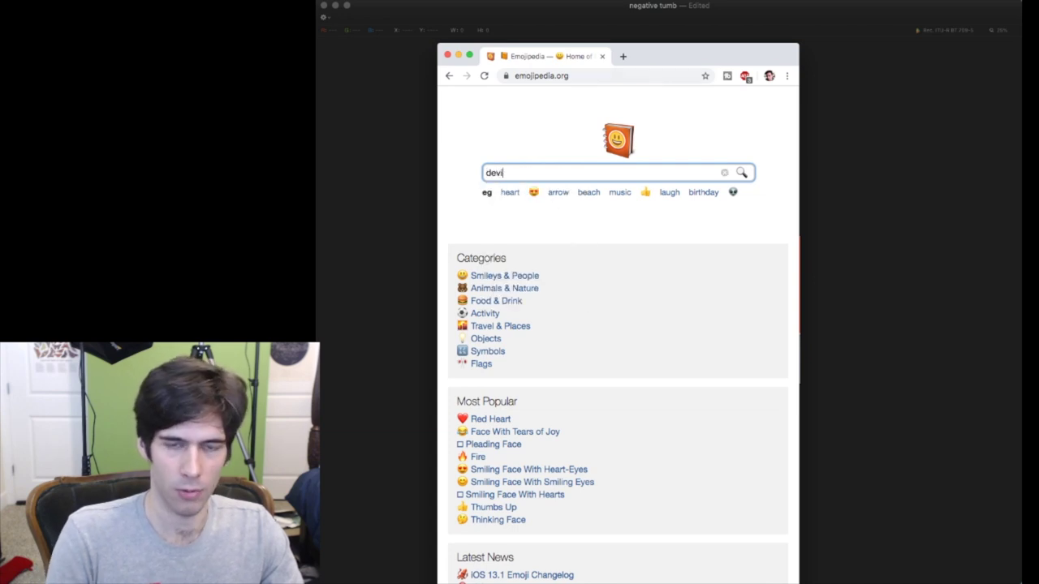
key("Return")
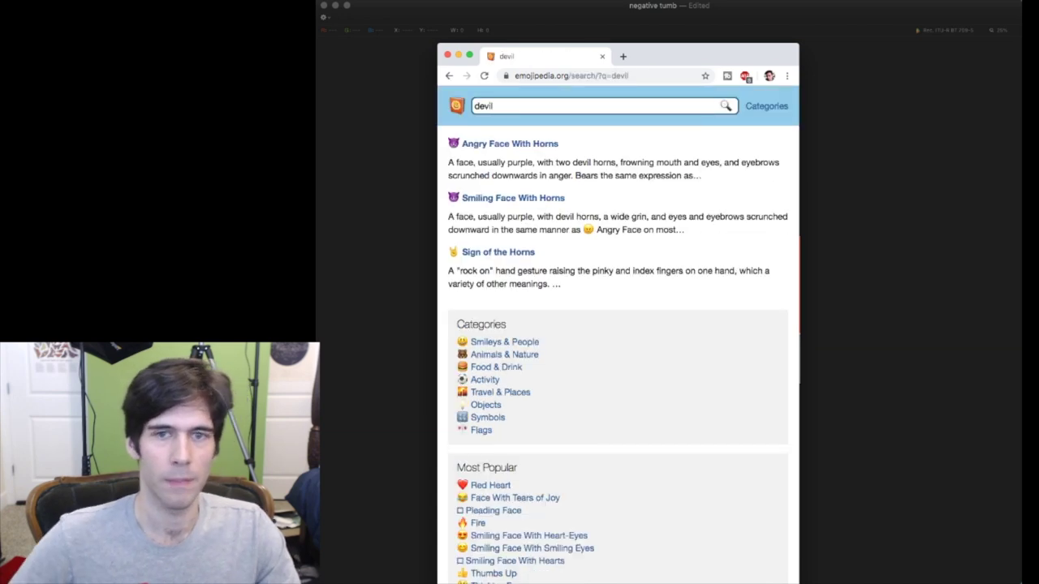
left_click(507, 199)
left_click(599, 344)
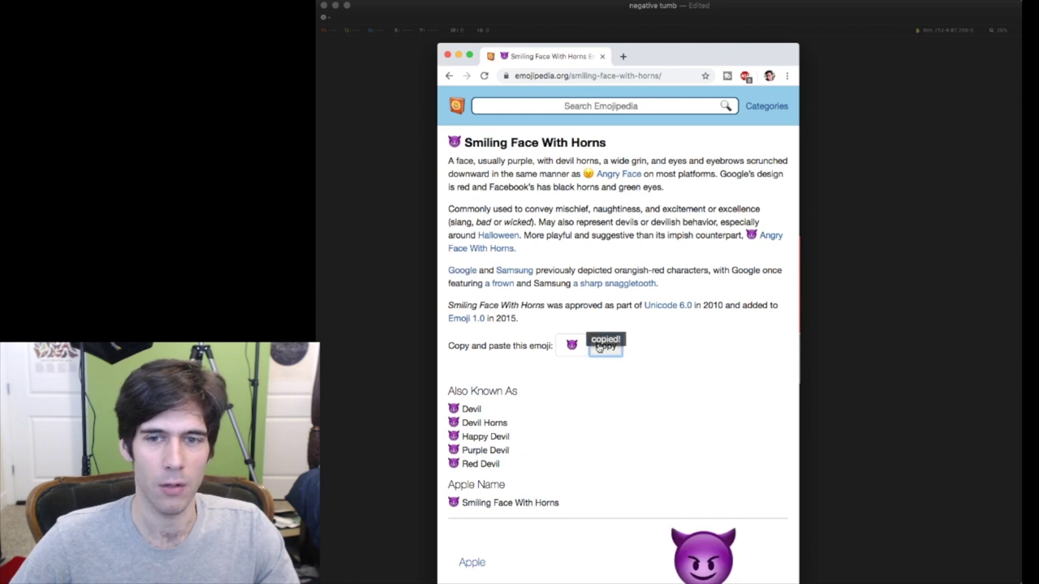
key("super+Tab")
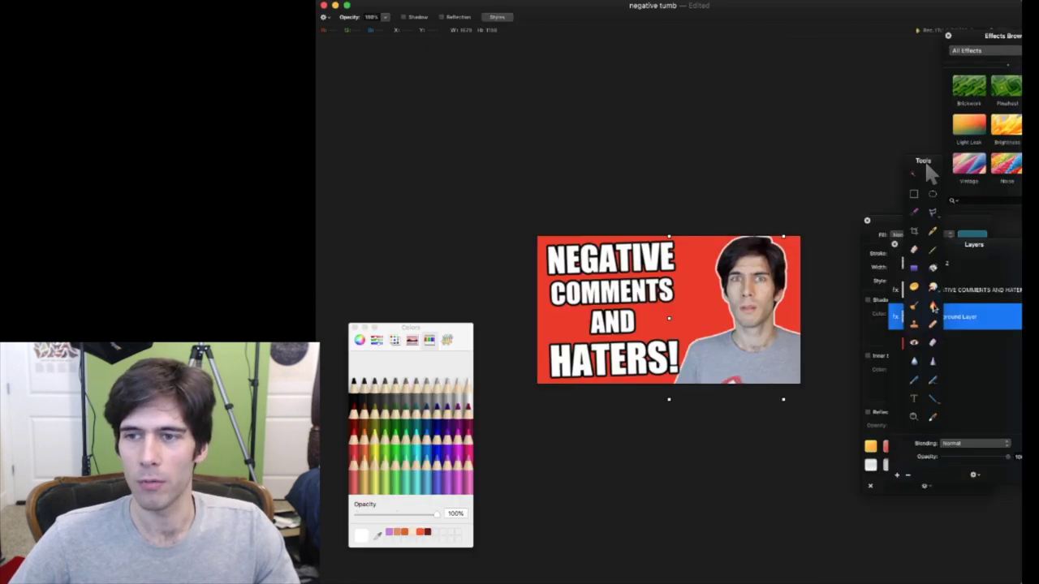
Paste the devil emoji as a text layer and rotate it into a tilt.
left_click(704, 308)
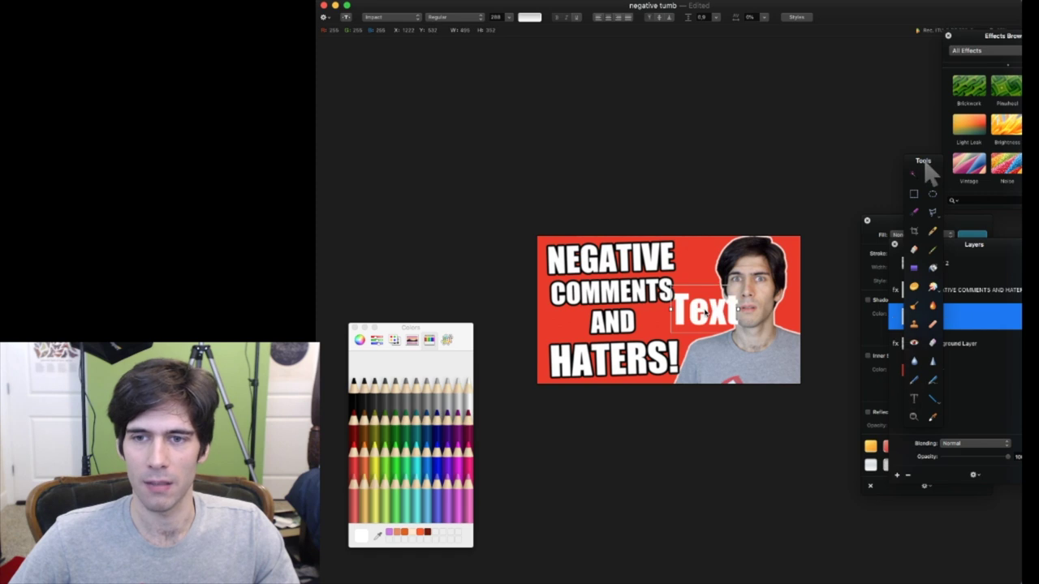
key("super+v")
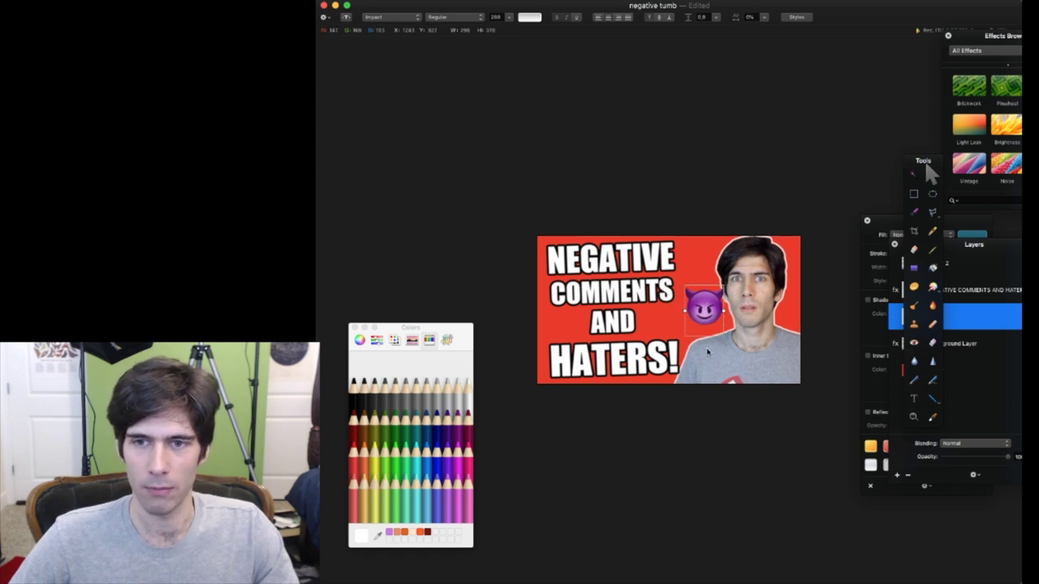
right_click(706, 317)
mouse_move(735, 356)
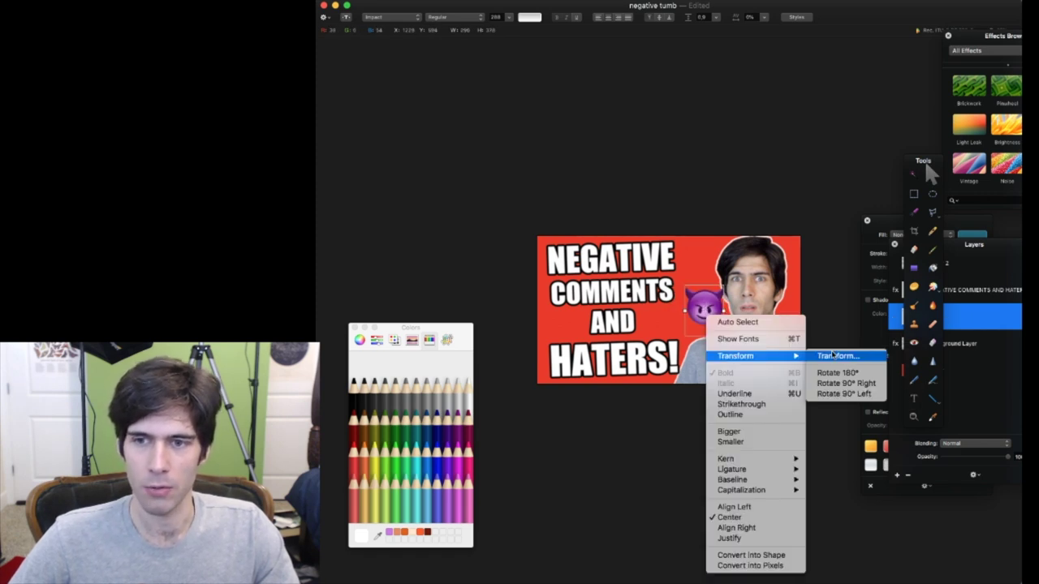
left_click(834, 355)
left_click_drag(732, 337, 701, 319)
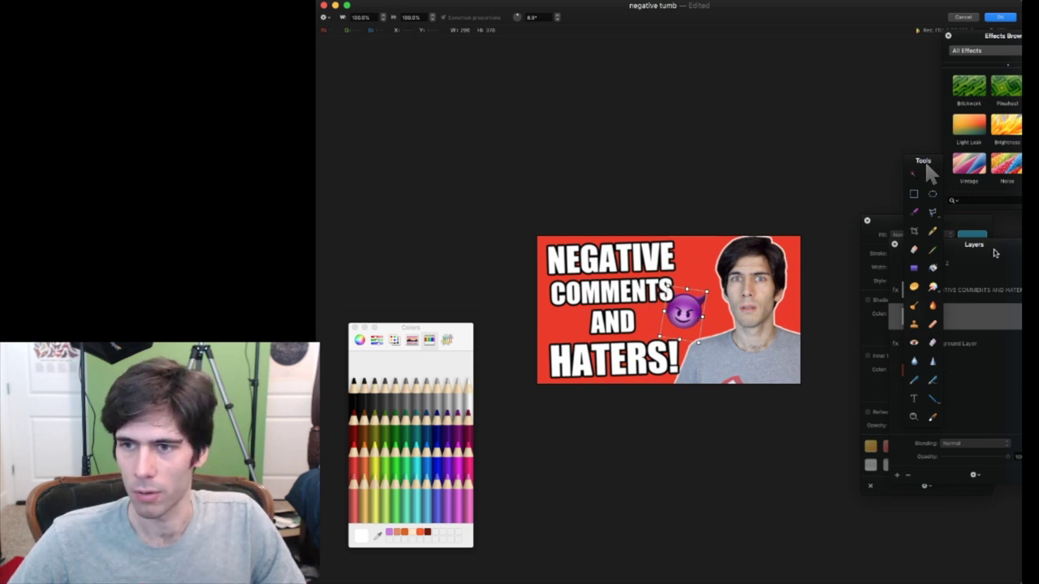
Select the Background Layer and shift the man's photo to the left.
left_click(1014, 290)
left_click(954, 343)
left_click_drag(763, 307, 785, 265)
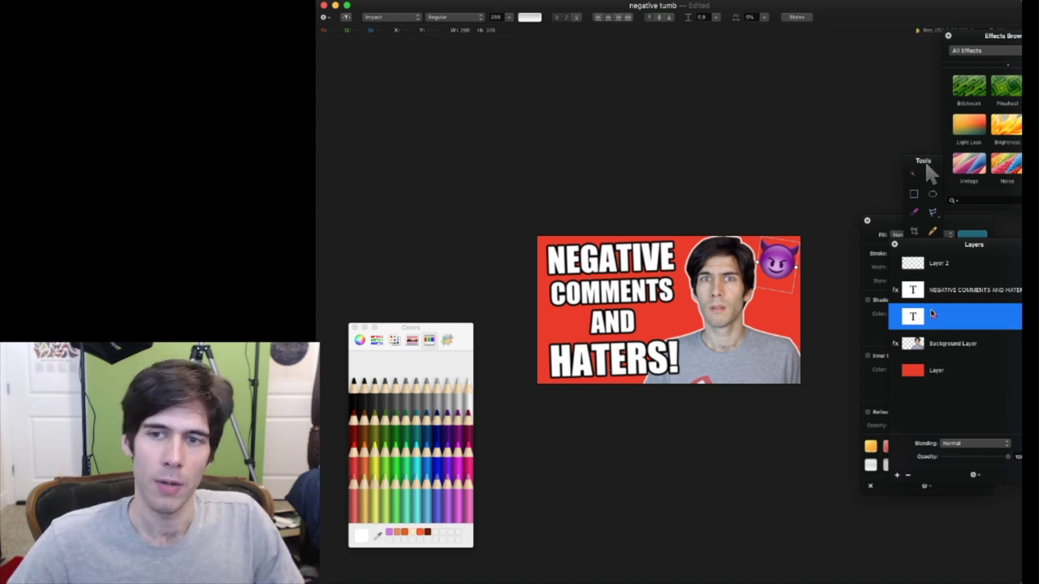
right_click(782, 270)
Slightly resize and re-angle the devil emoji from its corner handle.
mouse_move(815, 309)
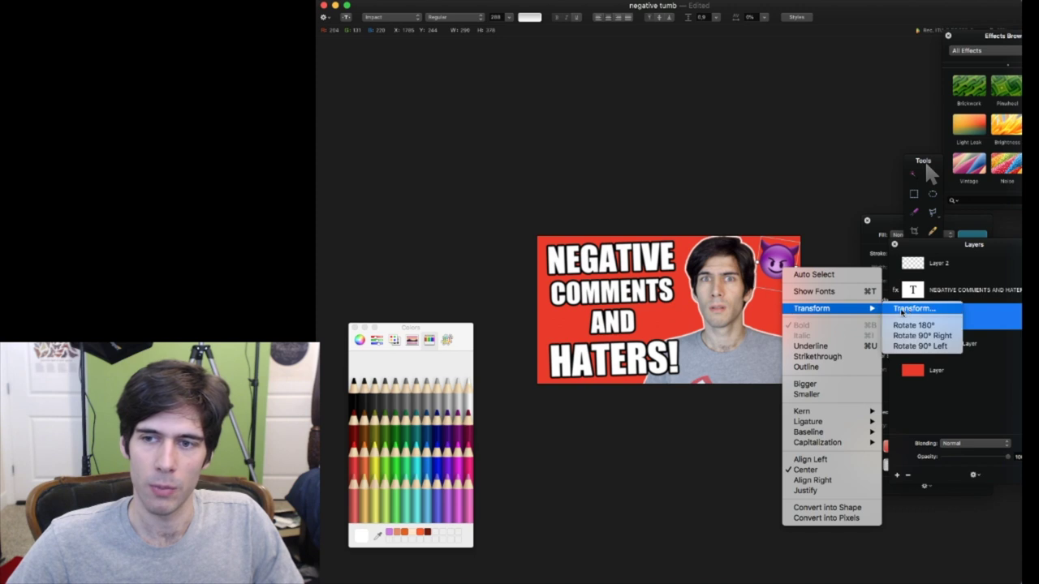
left_click(905, 311)
mouse_move(793, 298)
left_mouse_down()
mouse_move(784, 284)
mouse_move(789, 295)
left_mouse_up()
key("Return")
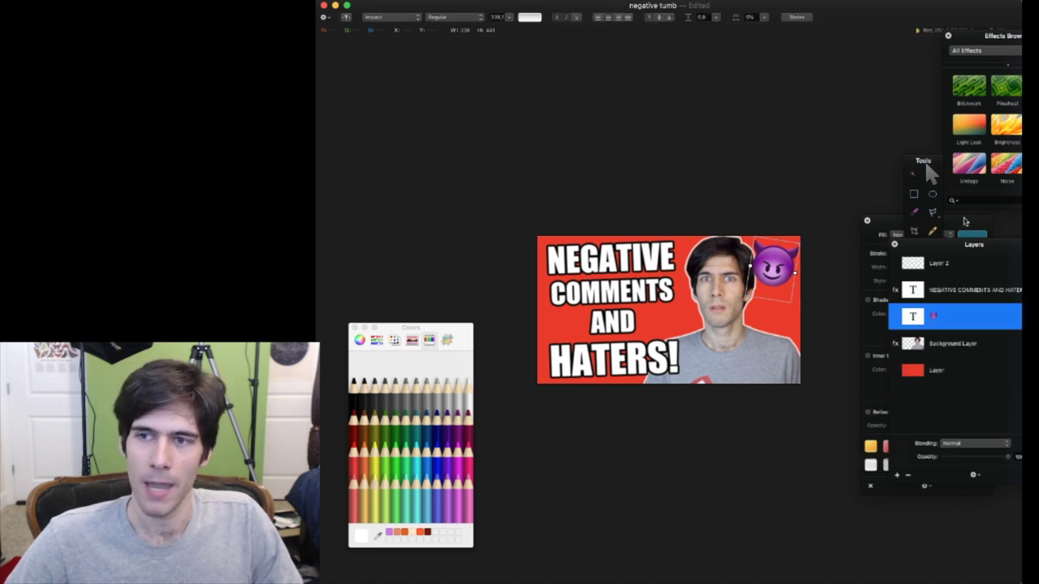
Give the devil emoji a solid colour stroke.
left_click(879, 258)
left_click(916, 255)
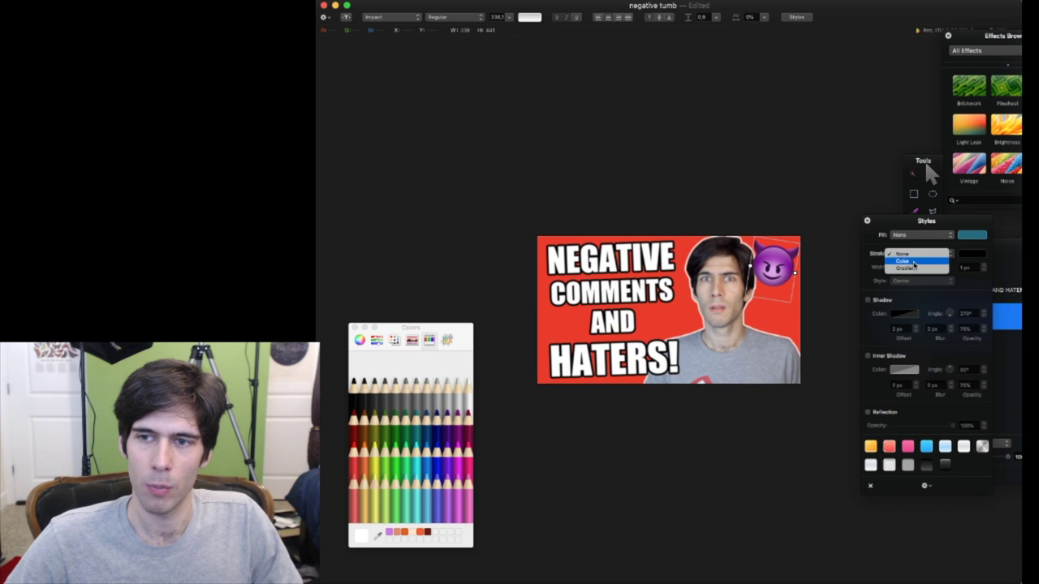
left_click(914, 261)
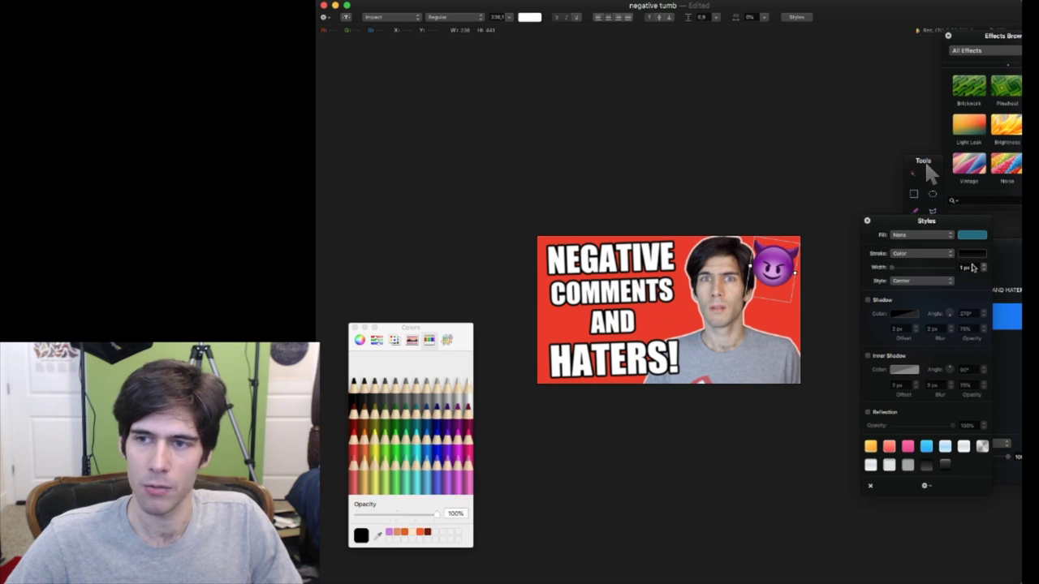
left_click(934, 280)
left_click(933, 281)
Nudge the Background Layer with the man a few pixels further left.
left_click(1007, 263)
left_click(973, 346)
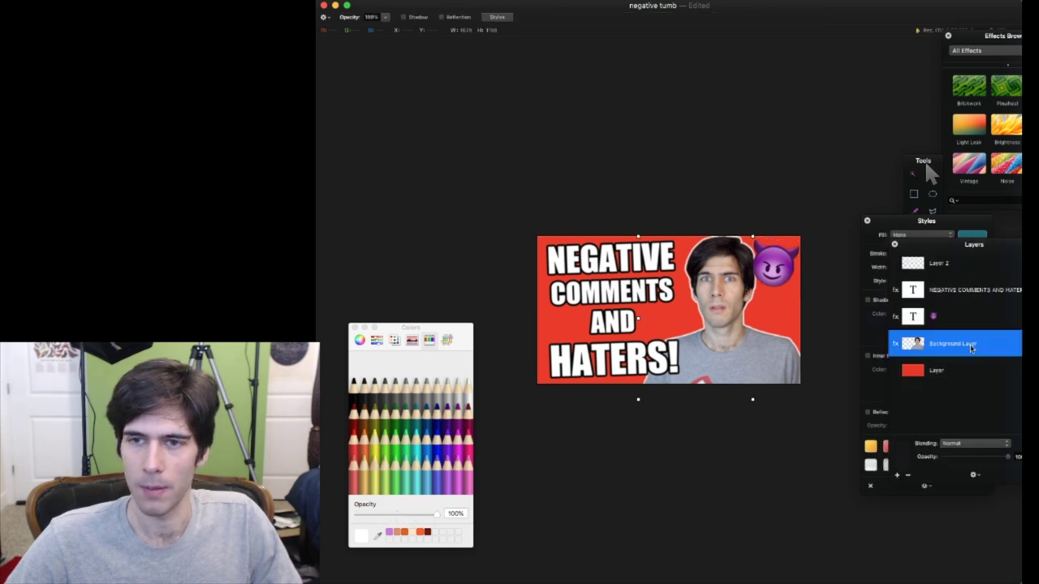
left_click_drag(762, 356, 759, 356)
key("super+equal")
key("super+equal")
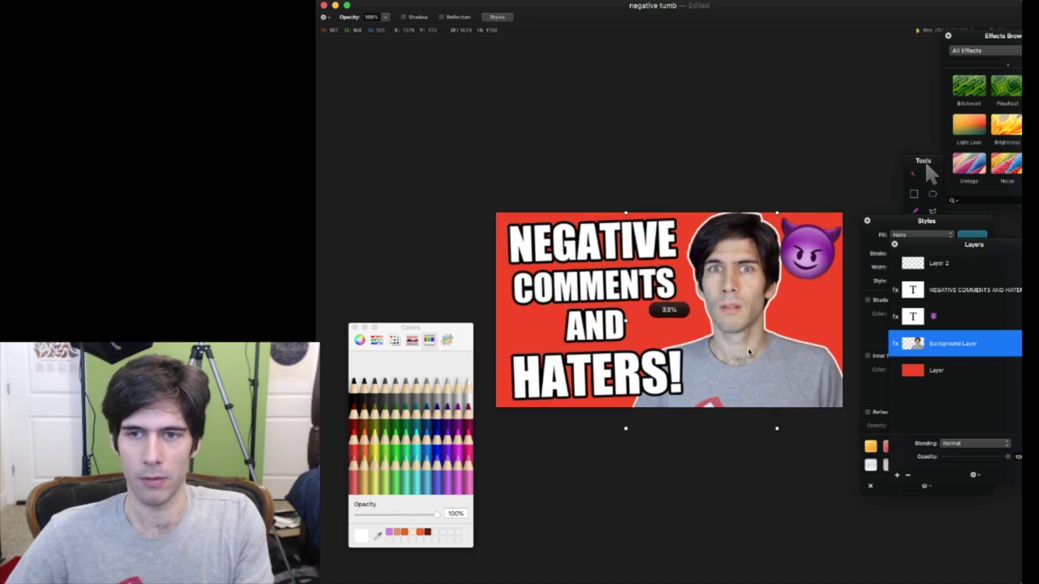
left_click_drag(785, 307, 779, 308)
key("super+minus")
key("super+minus")
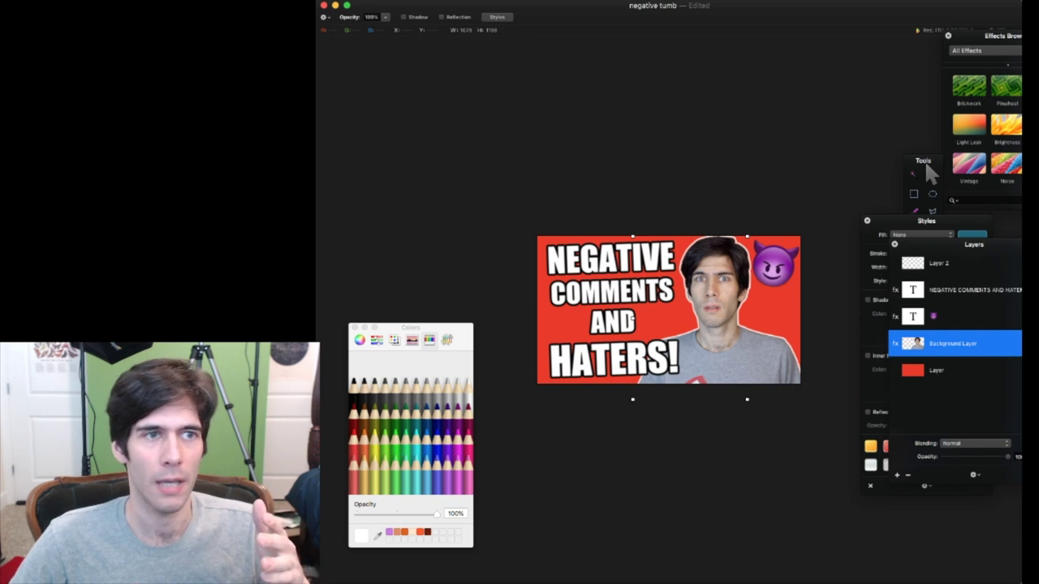
key("super+Tab")
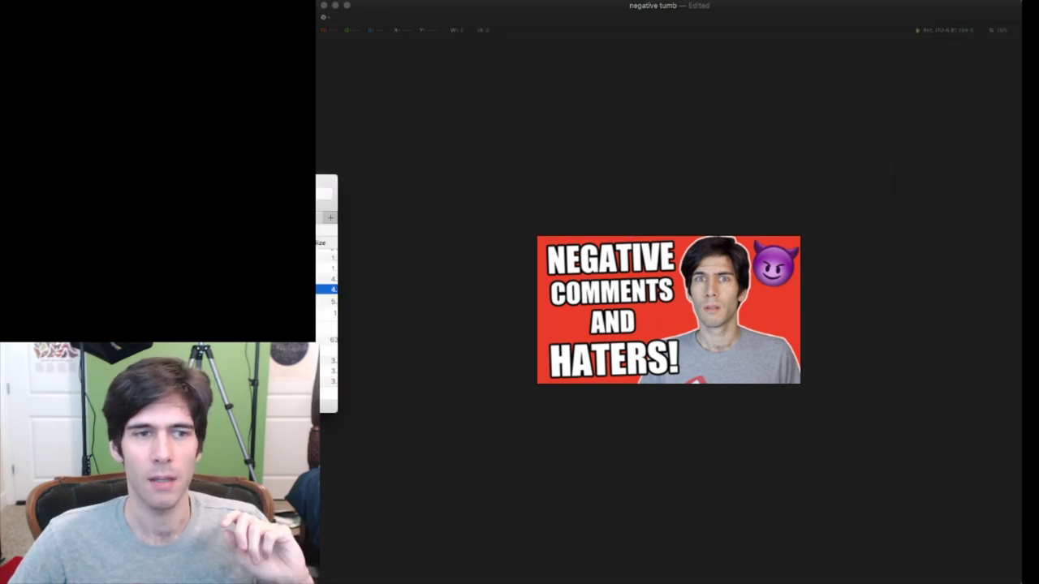
Open the 'negative tumb' file with Photos from Finder.
scroll(328, 293, "up", 2)
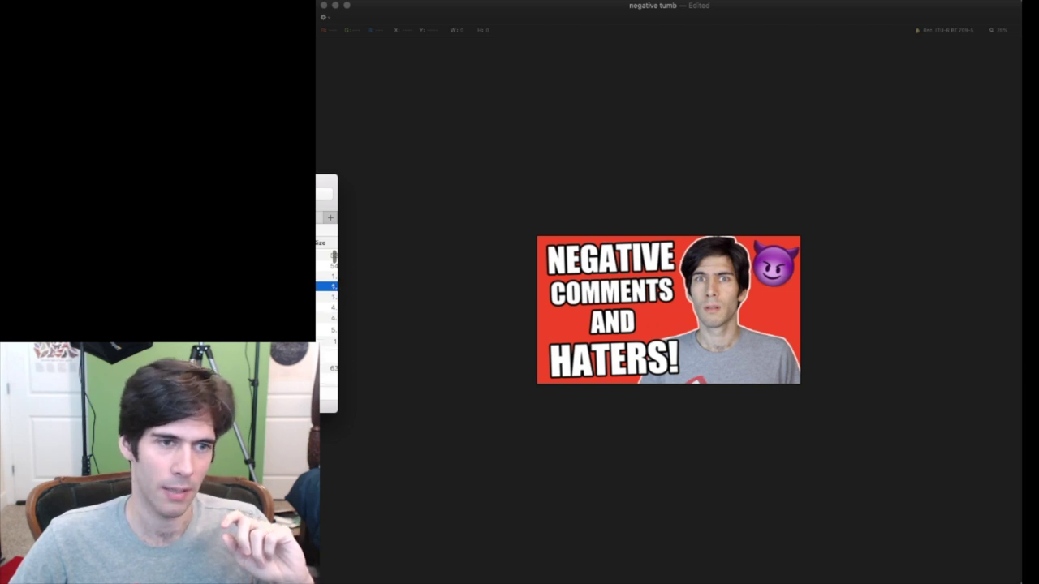
double_click(329, 307)
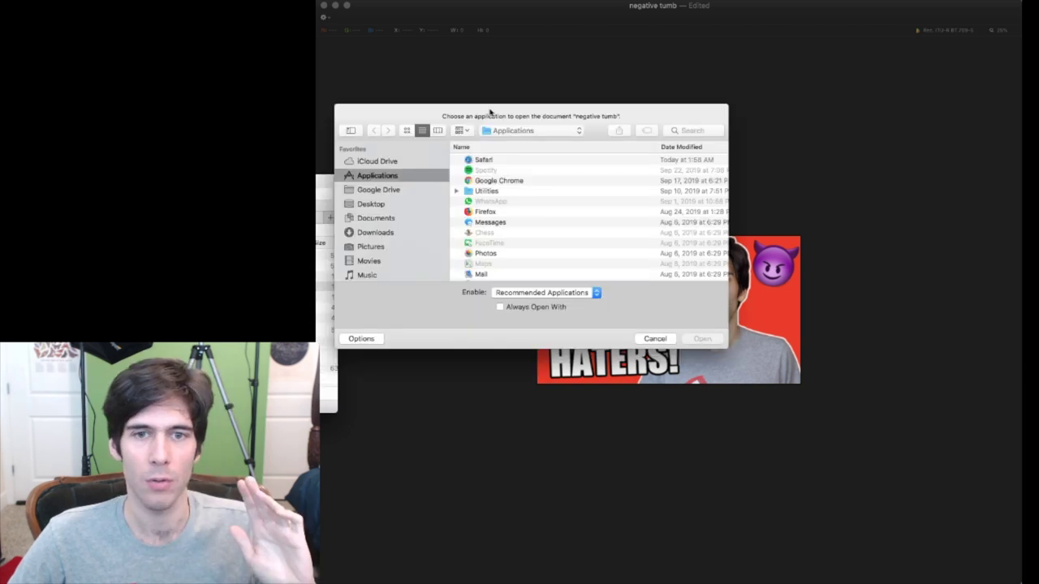
left_click(492, 255)
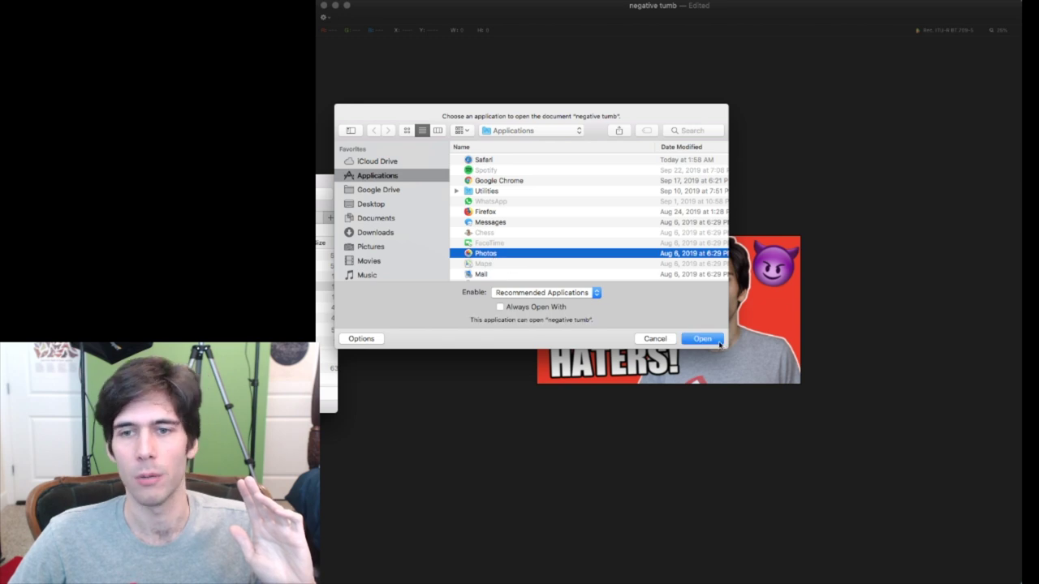
left_click(692, 339)
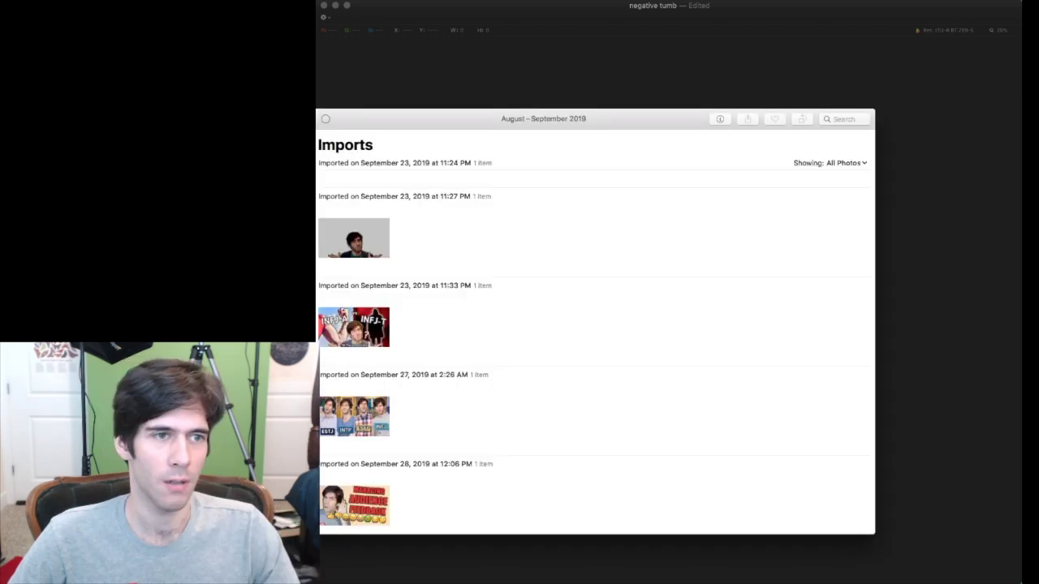
View the imported thumbnail full-size, apply Enhance, and enter Edit mode.
scroll(398, 339, "up", 3)
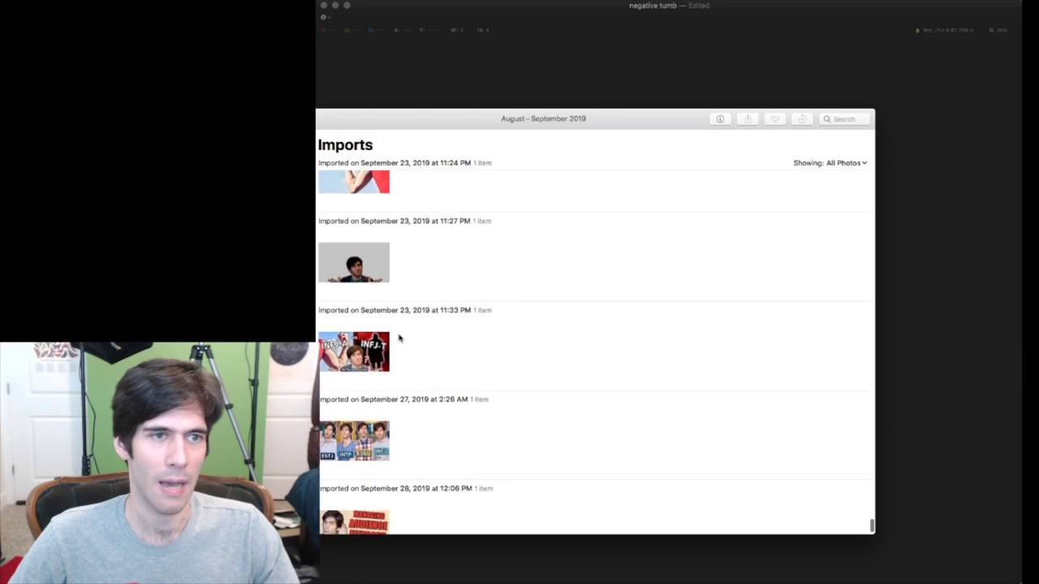
scroll(399, 337, "down", 6)
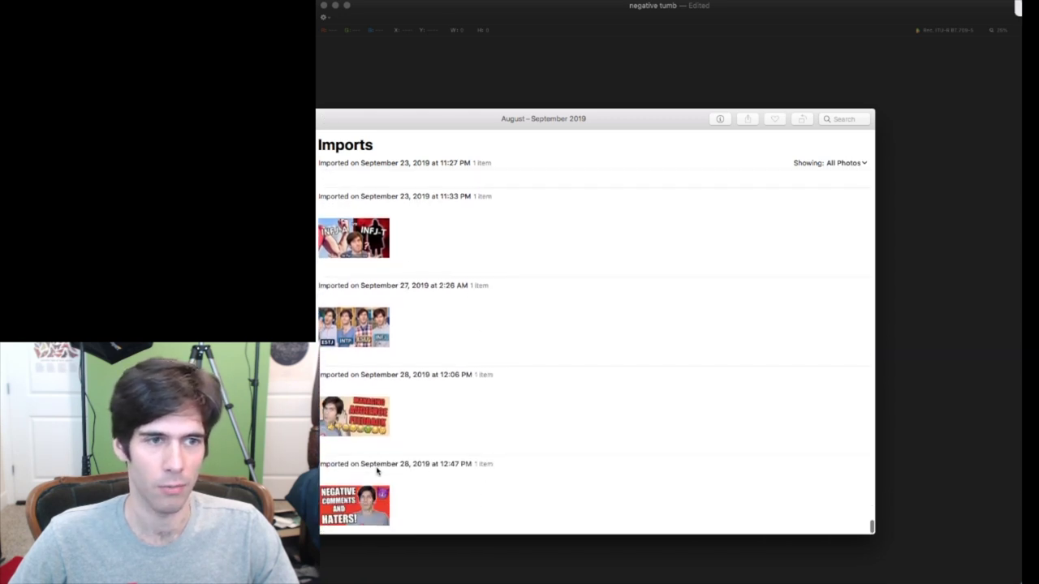
left_click_drag(463, 119, 472, 117)
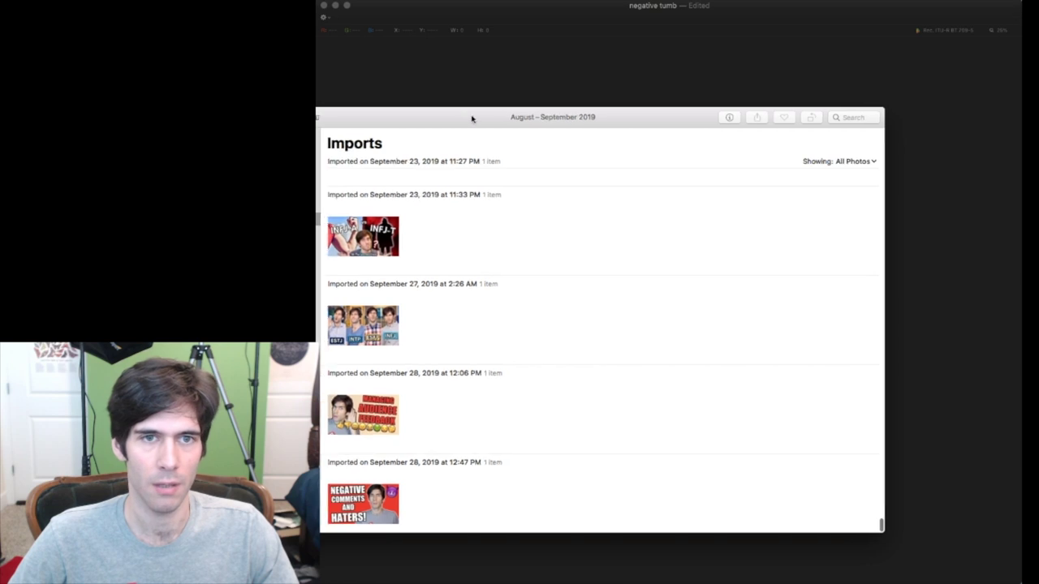
double_click(386, 501)
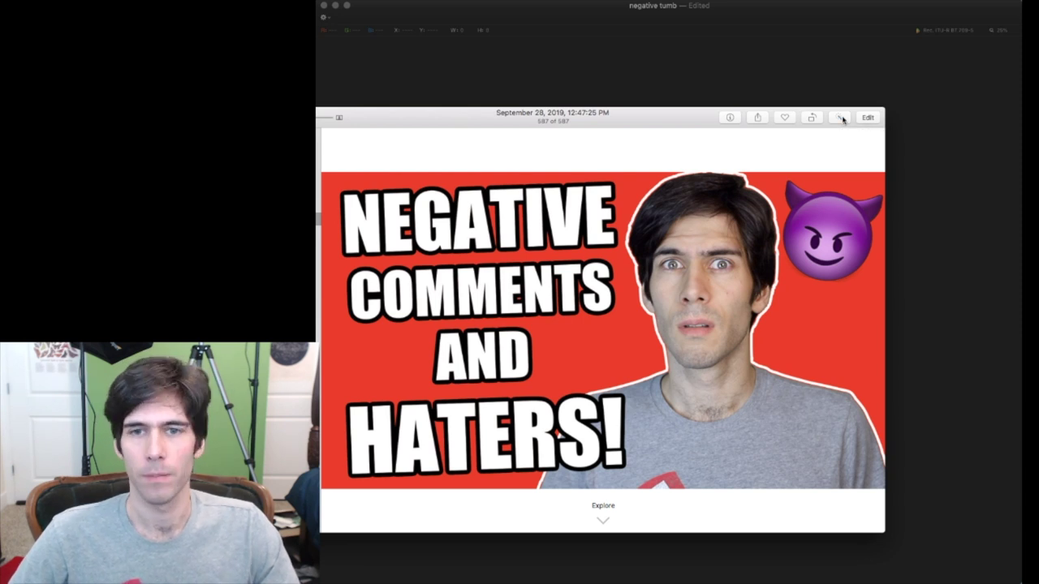
left_click(843, 119)
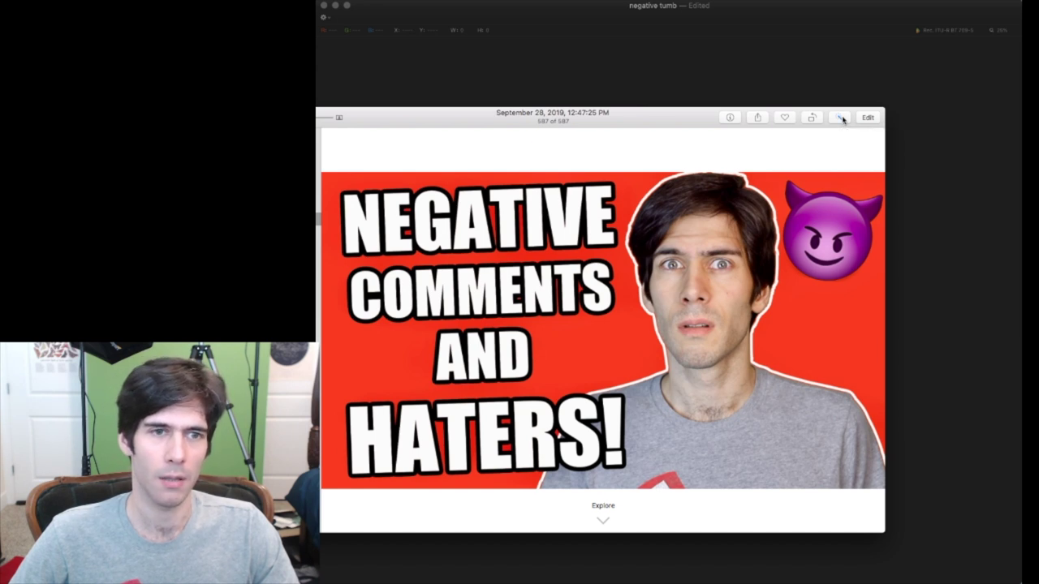
left_click(842, 120)
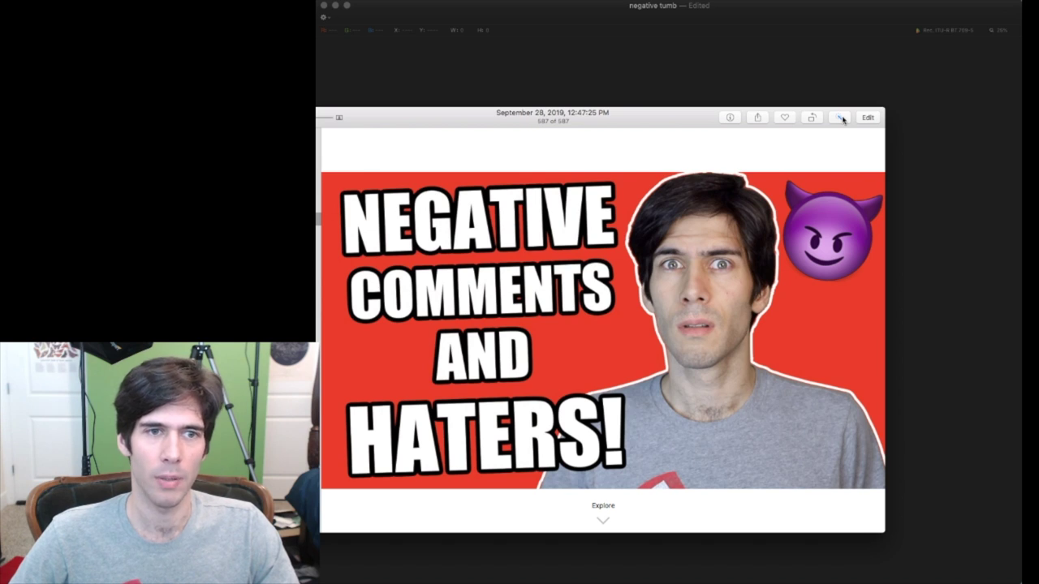
left_click(842, 119)
key("Return")
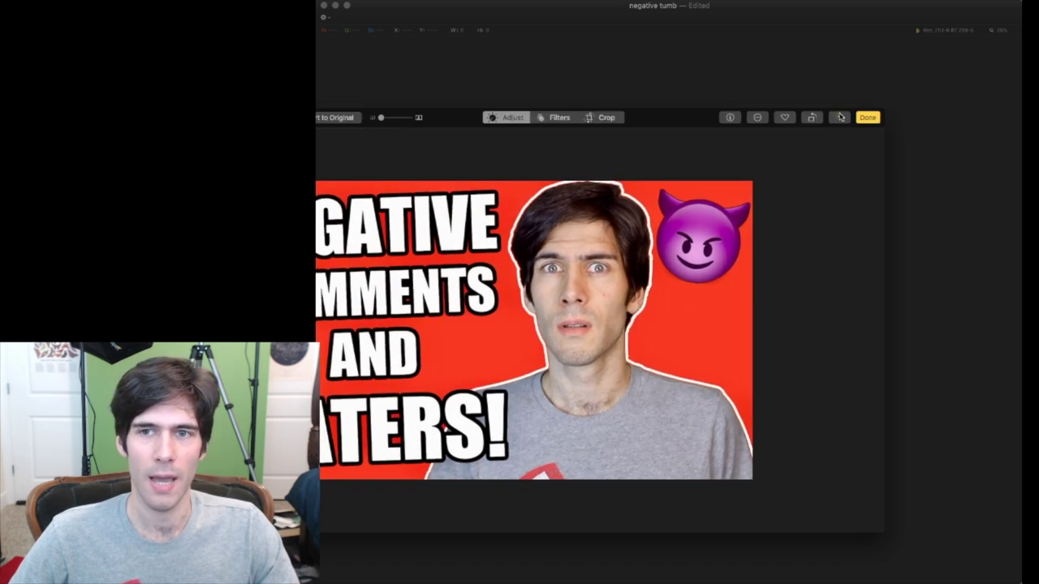
Set Sharpen intensity to 0.53 and edges to 0.54, then confirm with Done.
scroll(827, 305, "down", 10)
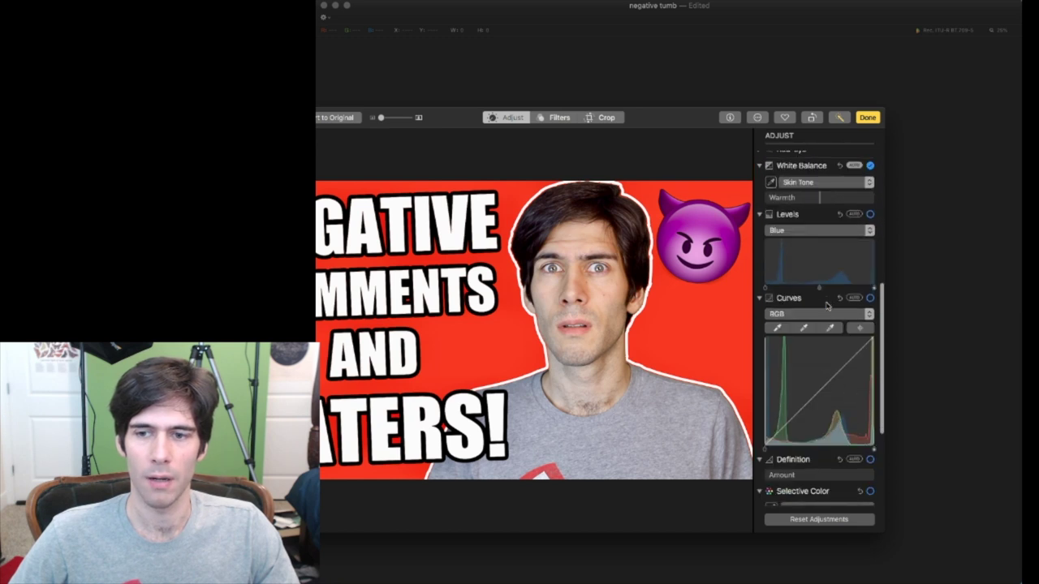
scroll(827, 305, "down", 5)
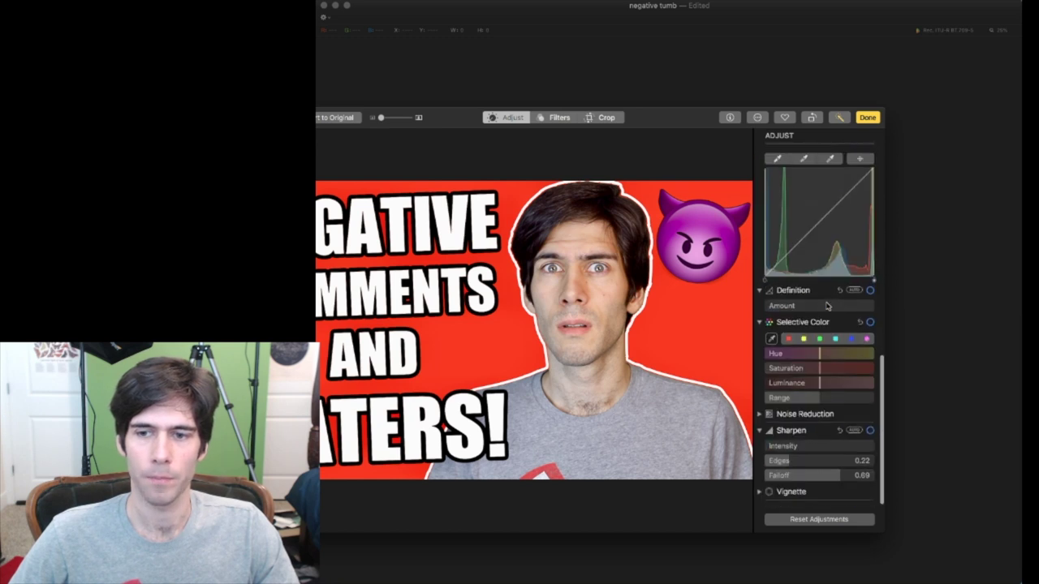
mouse_move(810, 452)
left_mouse_down()
mouse_move(789, 454)
mouse_move(823, 457)
left_mouse_up()
left_click(824, 466)
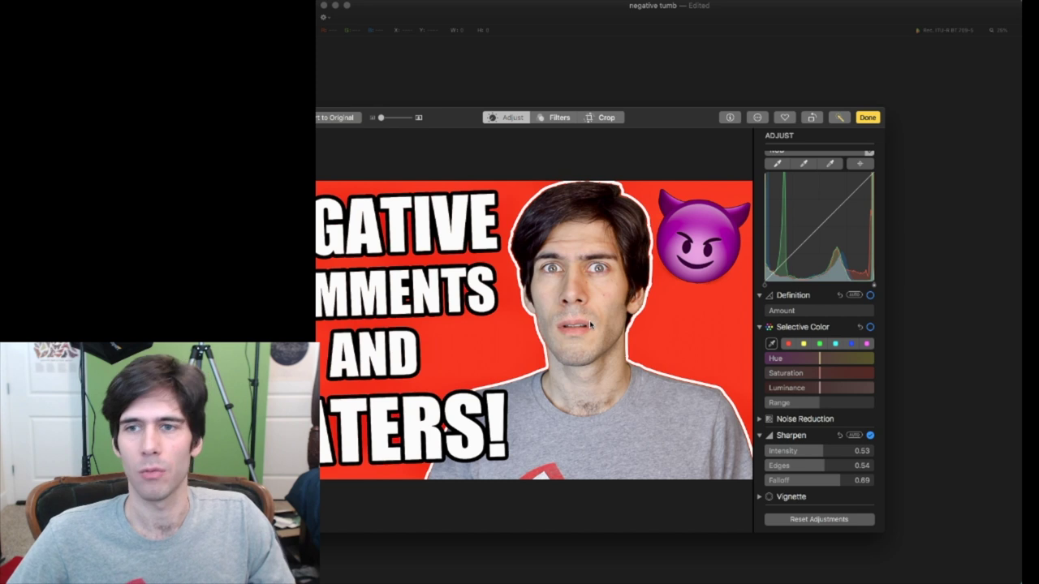
left_click(868, 121)
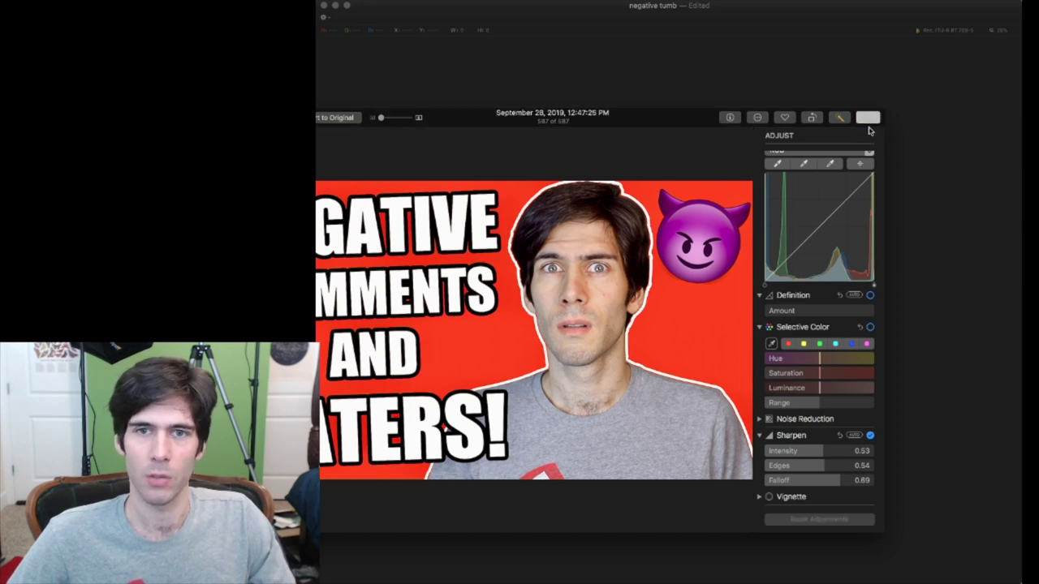